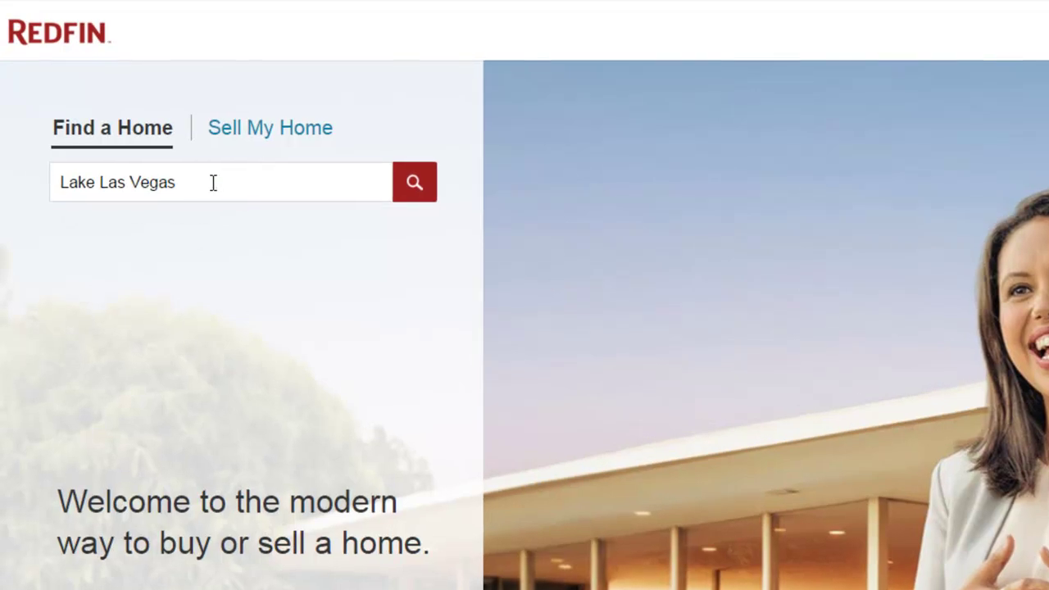
Search for homes in Lake Las Vegas and remove the area outline from the map
left_click(170, 140)
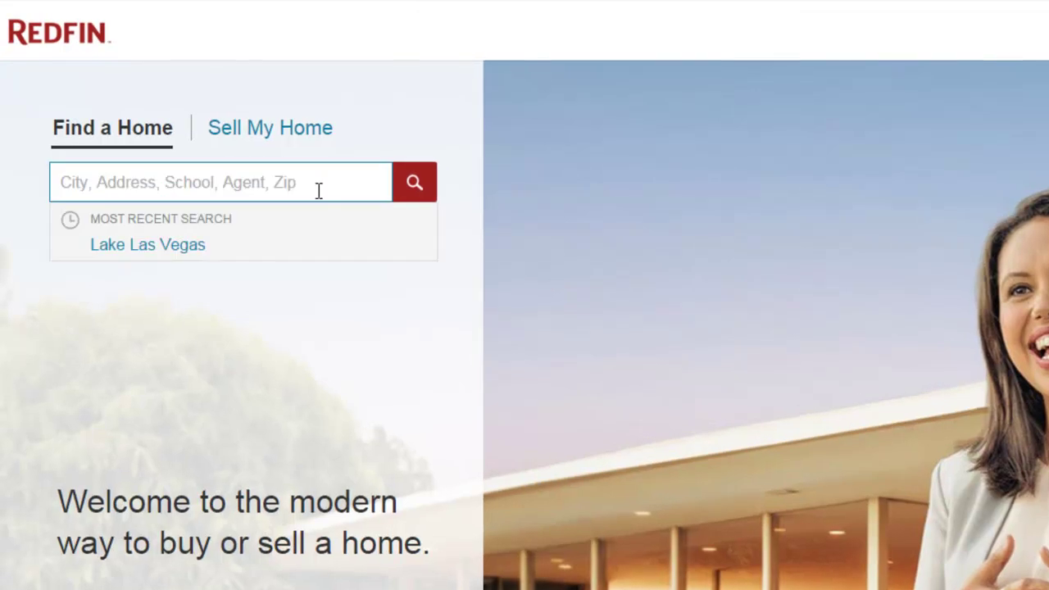
type("Lake Las Vegas")
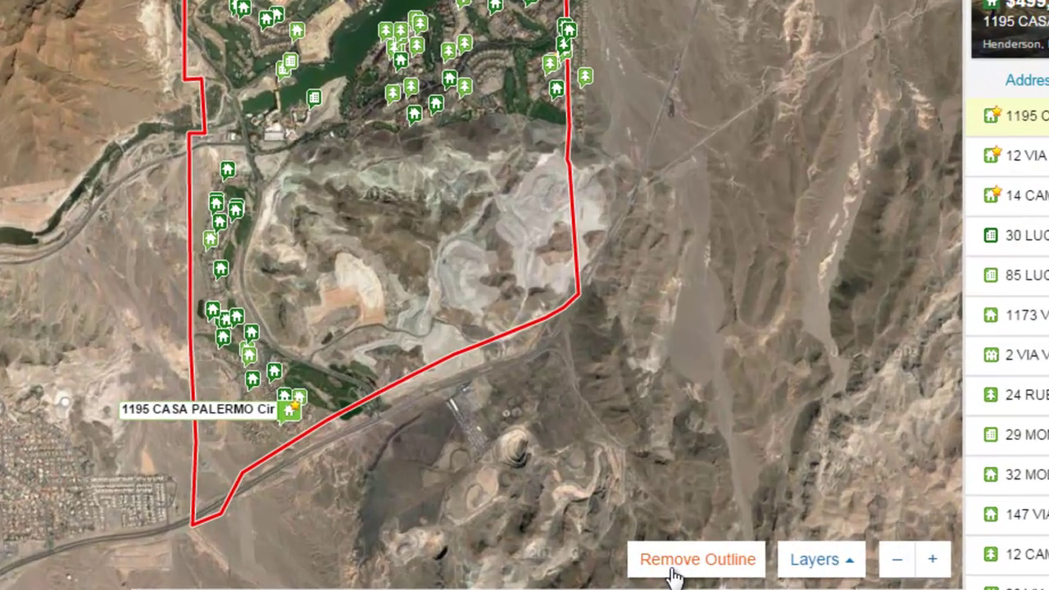
left_click(672, 574)
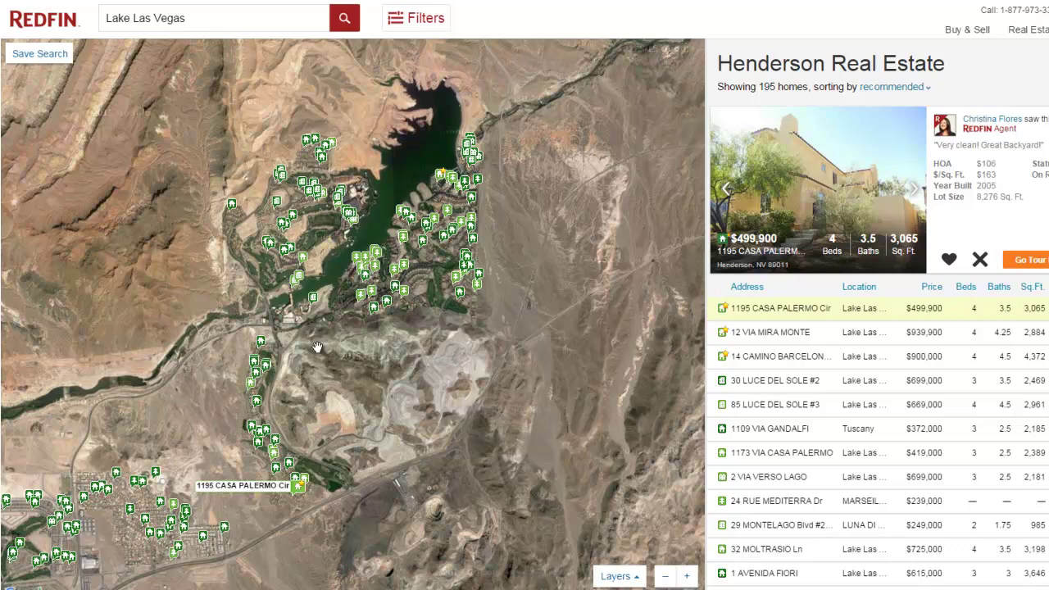
mouse_move(372, 312)
mouse_move(382, 269)
mouse_move(427, 252)
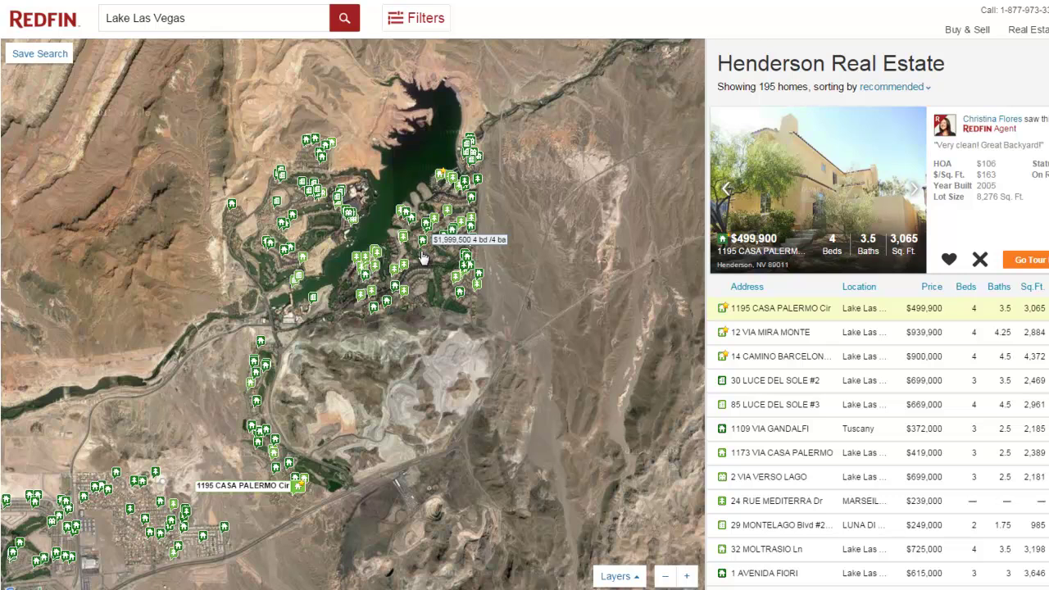
mouse_move(397, 285)
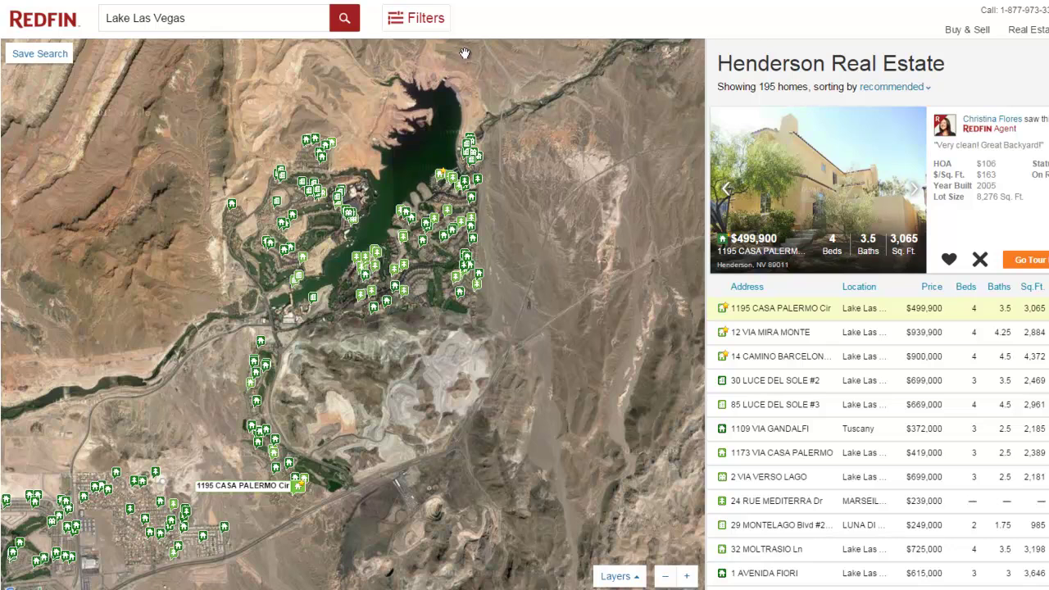
Restrict the property type filter to Land and include foreclosed properties and sale records
left_click(429, 24)
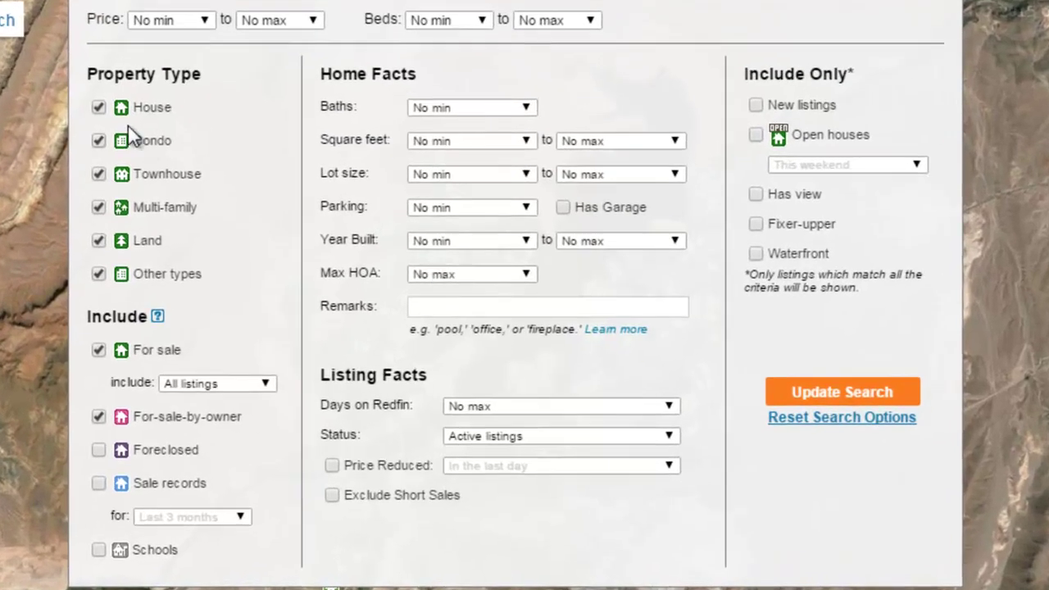
left_click(144, 158)
left_click(98, 141)
left_click(98, 207)
left_click(98, 483)
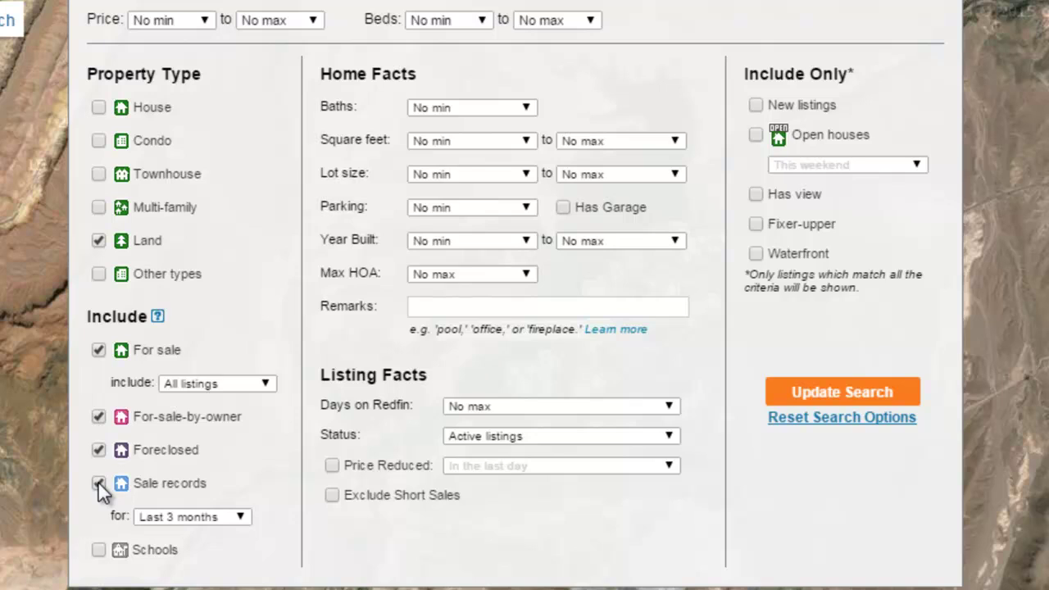
Set the sale records period to the last 3 years and update the search
left_click(239, 516)
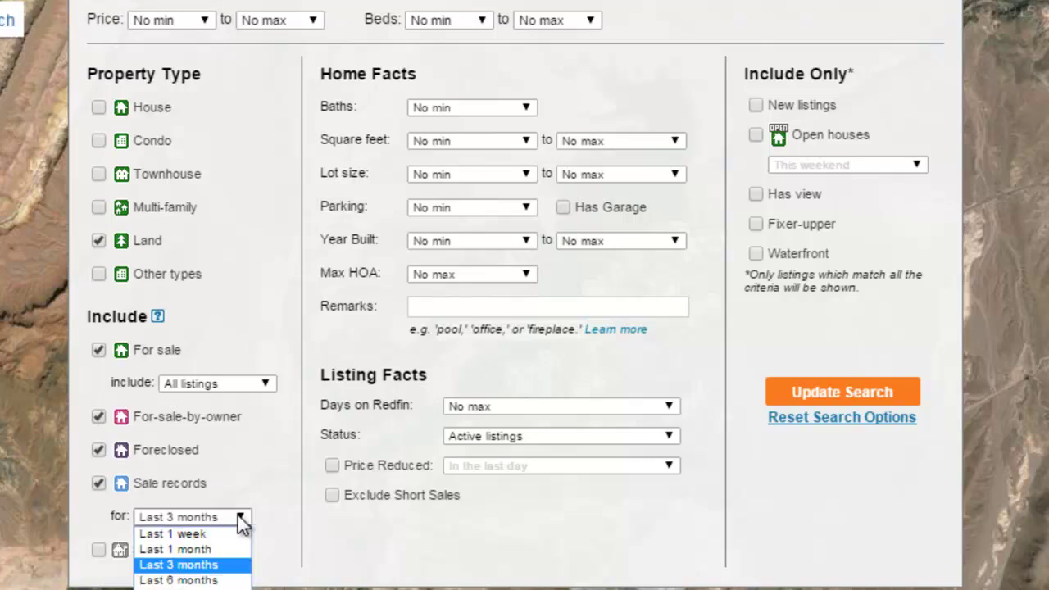
left_click(189, 589)
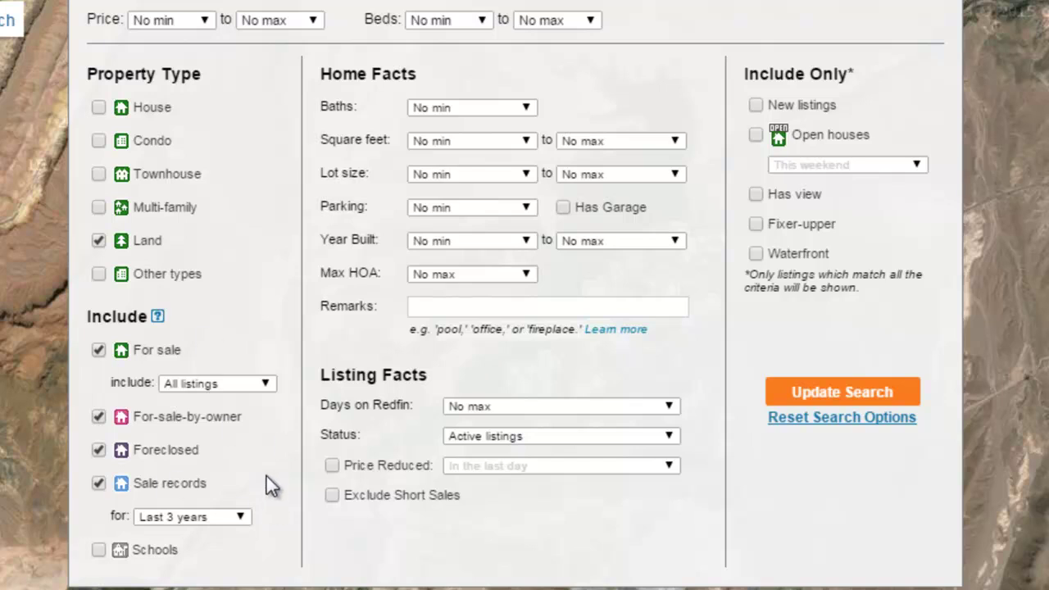
mouse_move(272, 477)
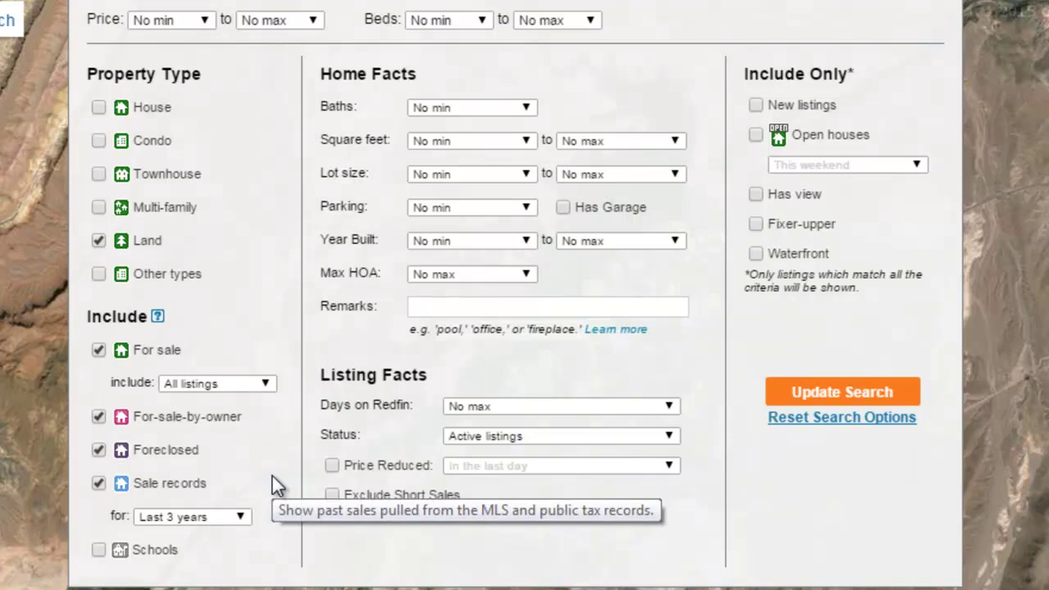
left_click(850, 397)
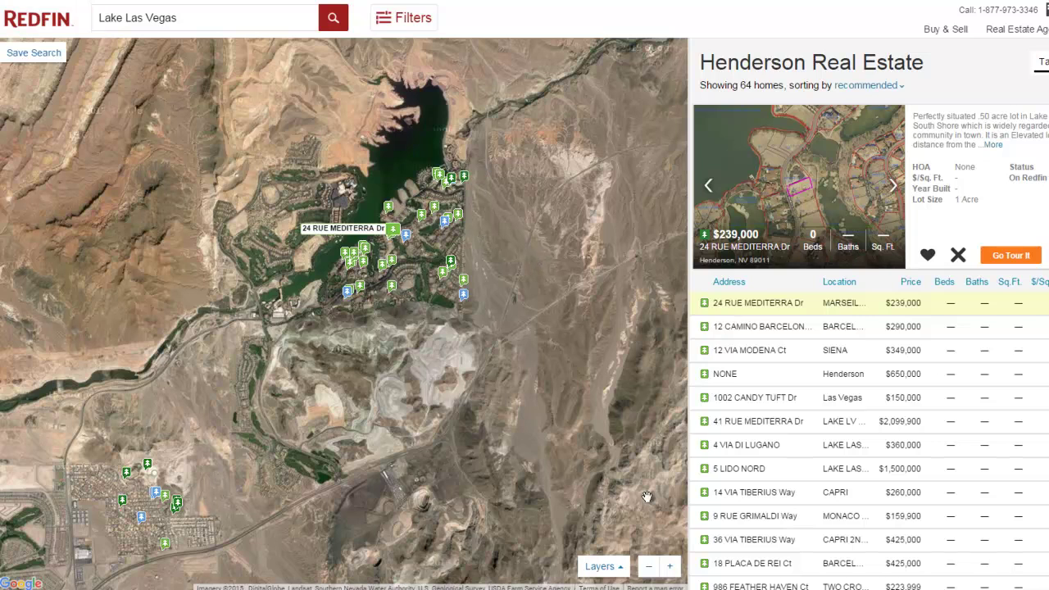
Compare the lake area in the Street Map layer and return the map to aerial imagery
left_click(667, 568)
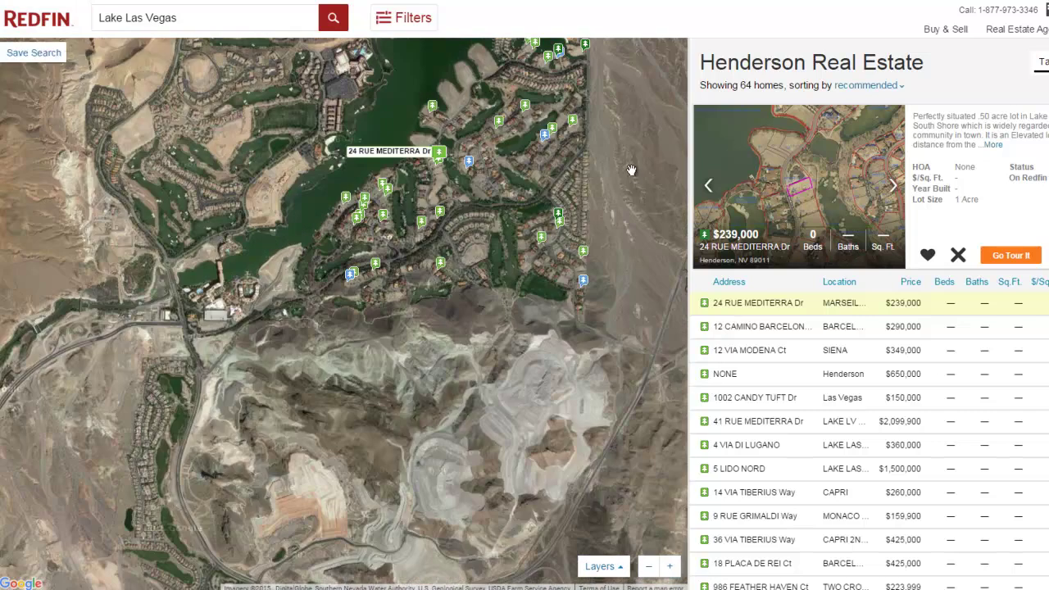
left_click_drag(633, 169, 610, 358)
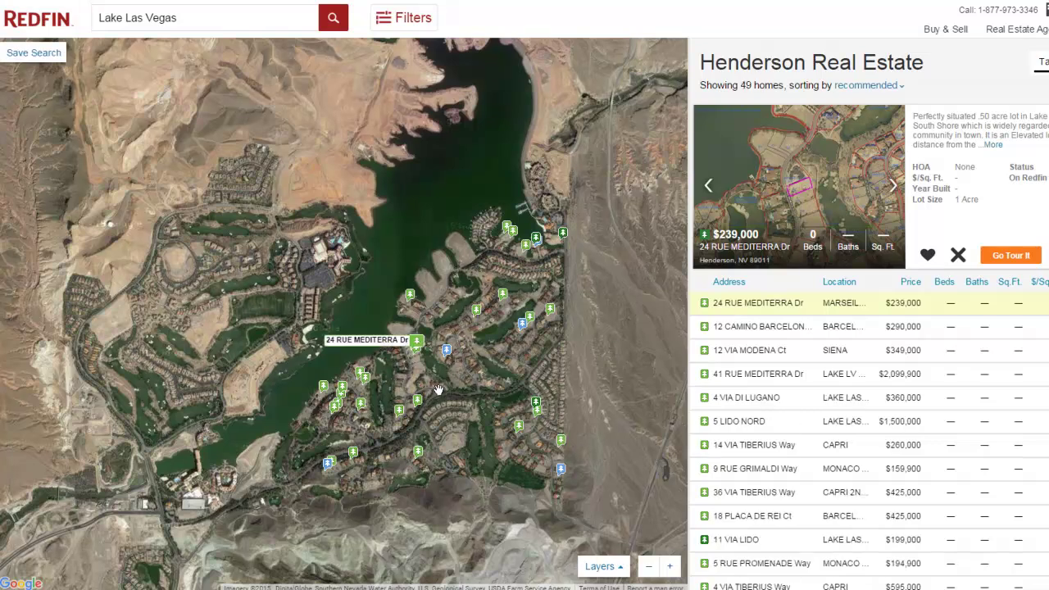
left_click(622, 569)
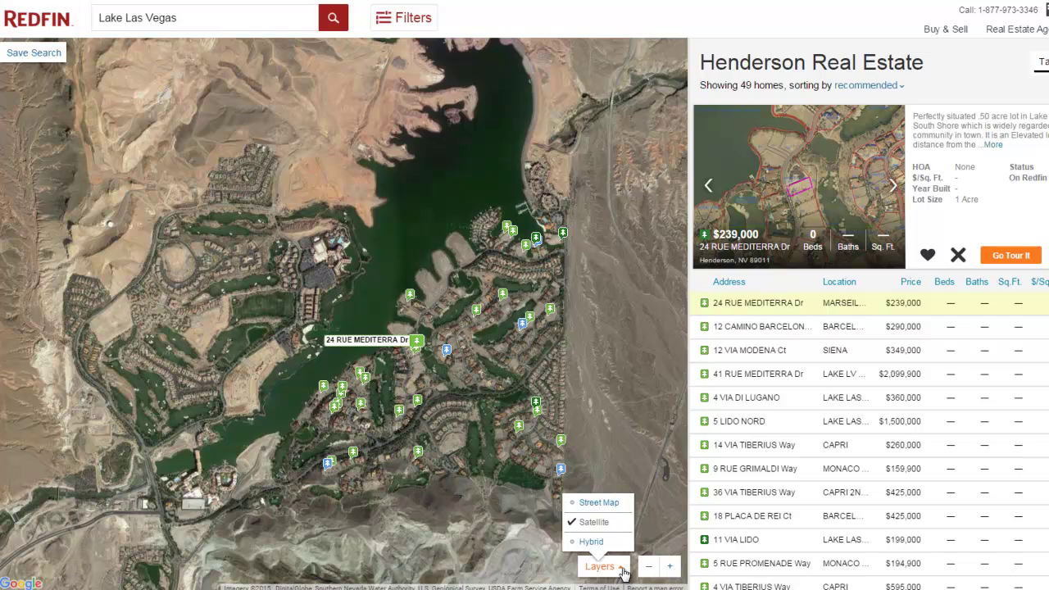
left_click(594, 503)
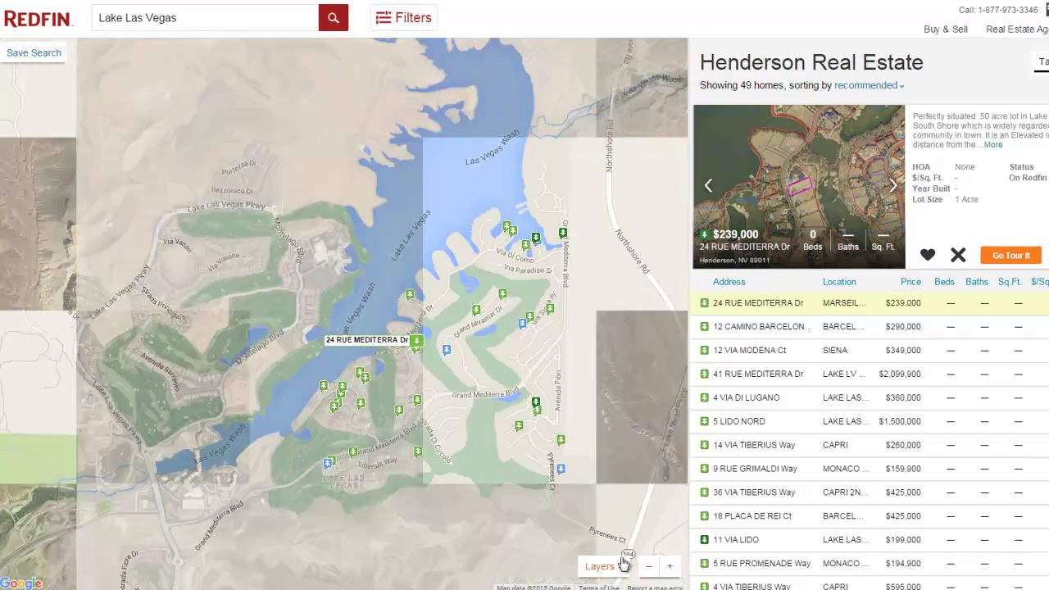
left_click(615, 567)
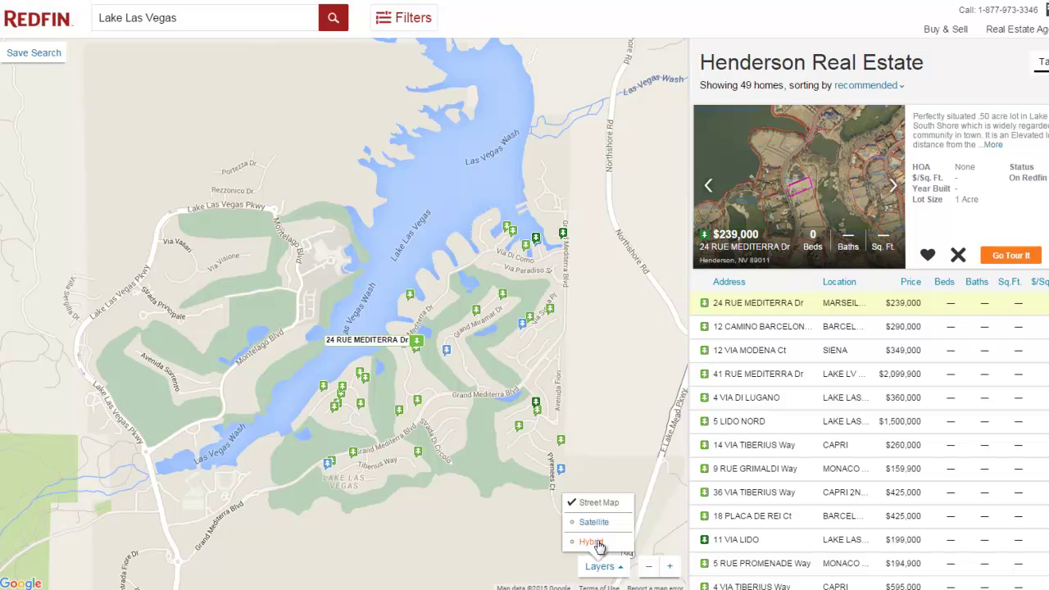
left_click(595, 541)
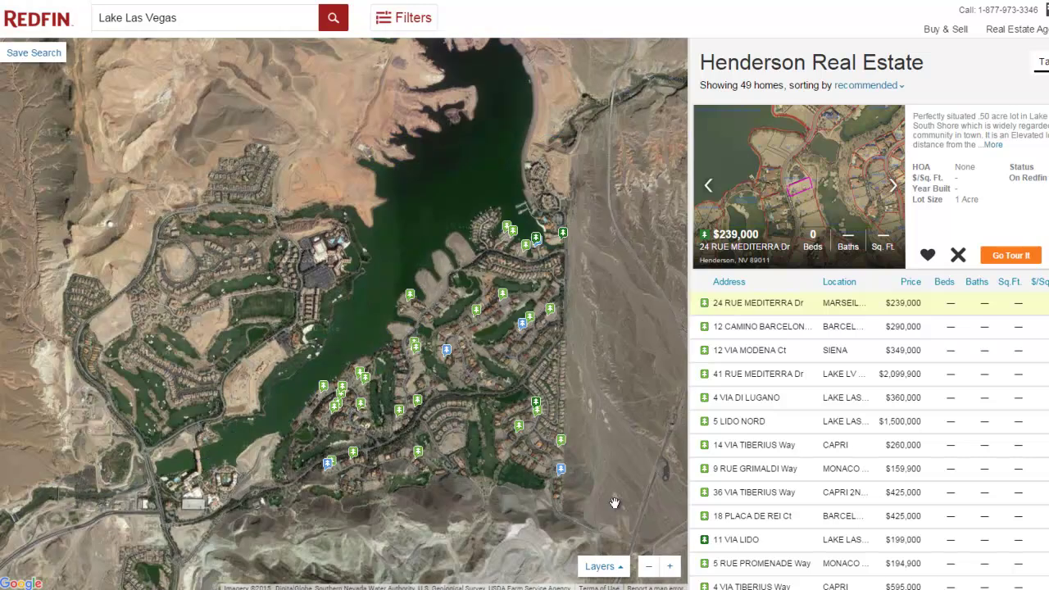
Open the full listing of the sold $195,000 lot from its blue marker on the parcel map
left_click(670, 572)
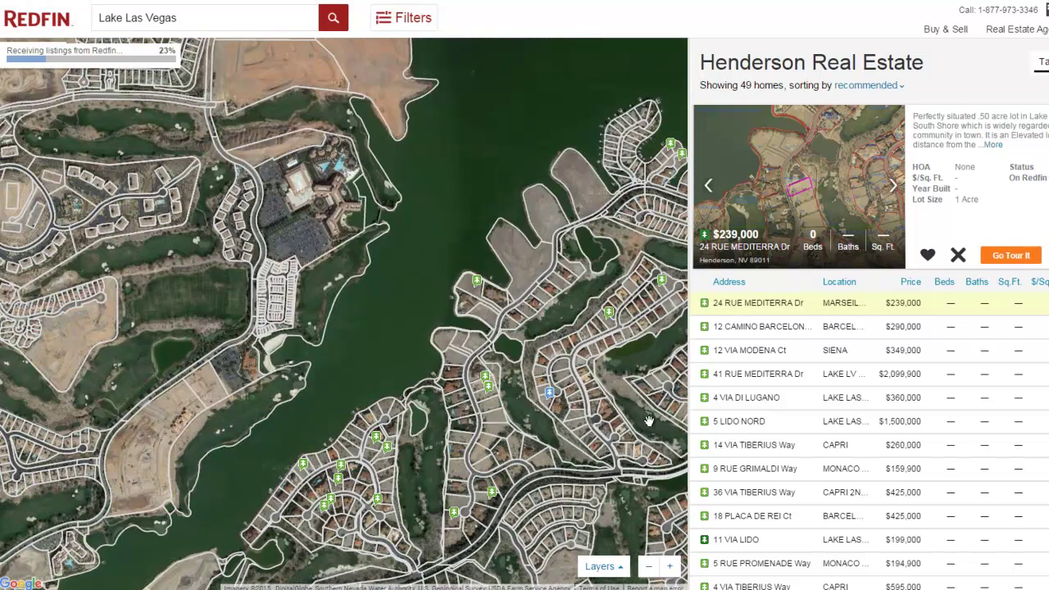
left_click_drag(592, 415, 525, 388)
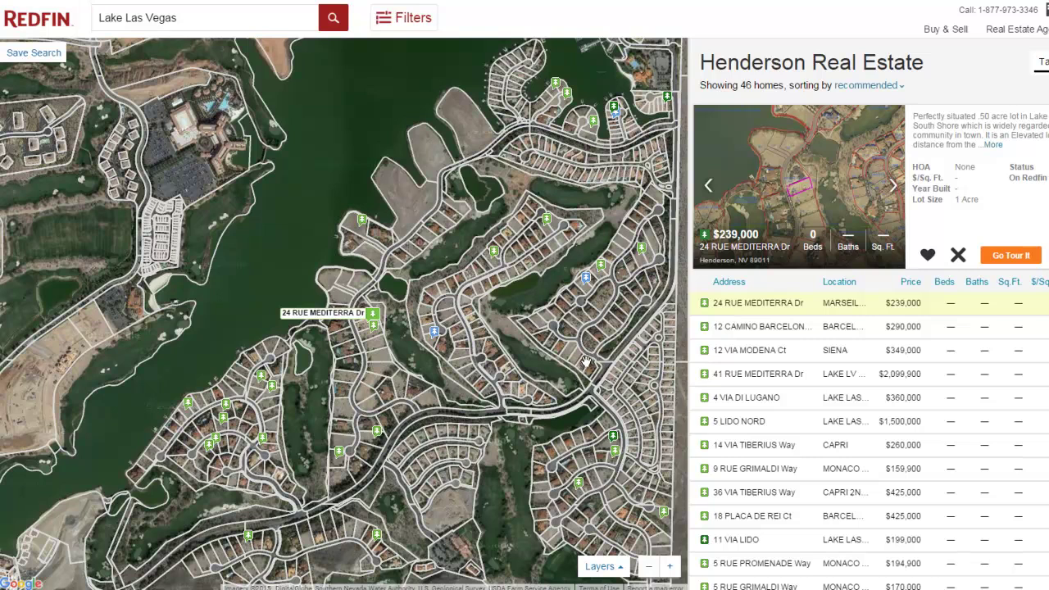
mouse_move(433, 334)
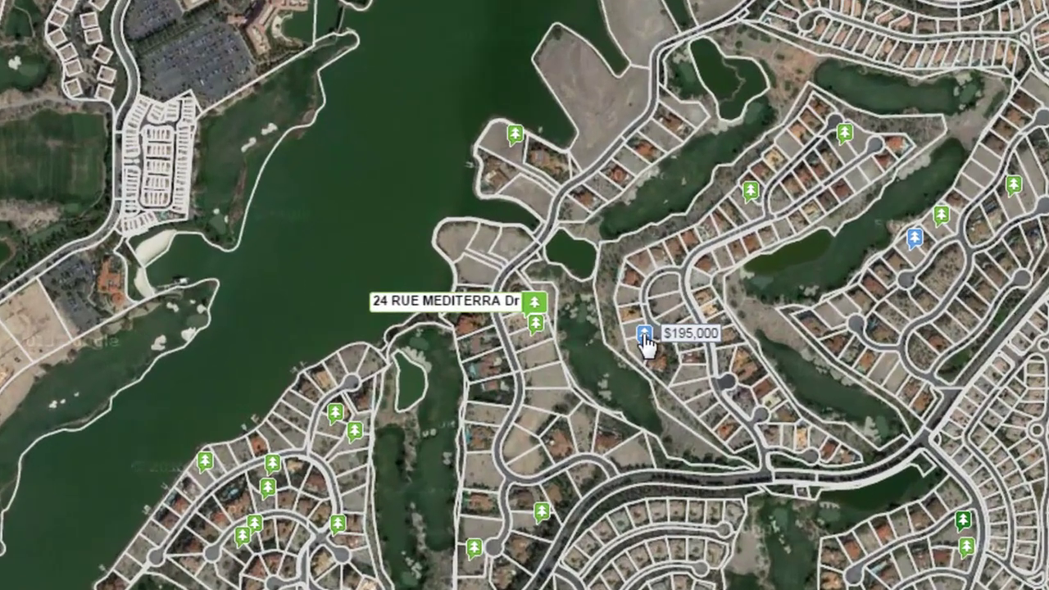
left_click(646, 336)
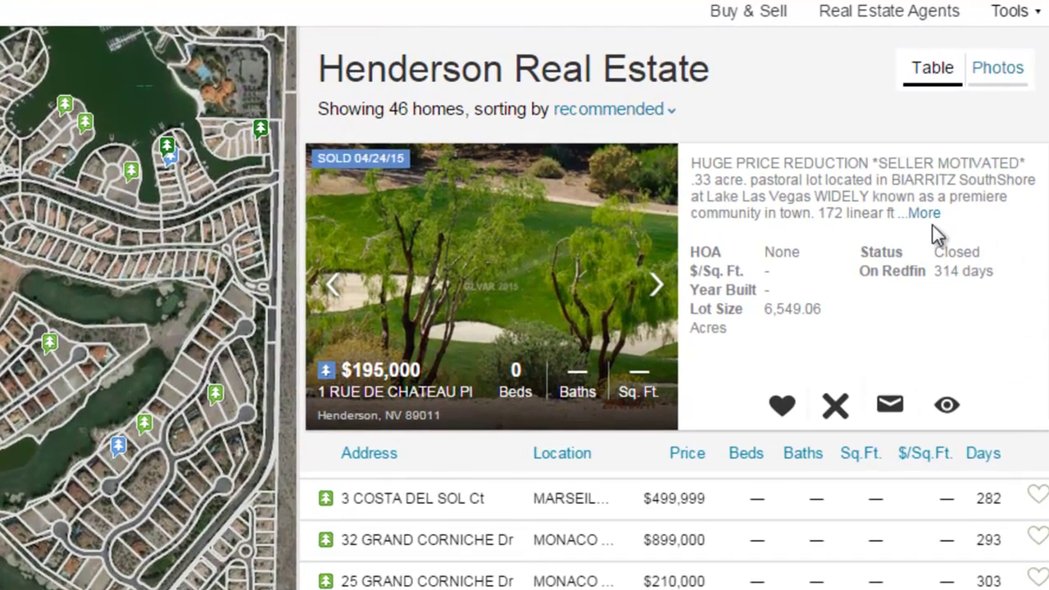
left_click(922, 218)
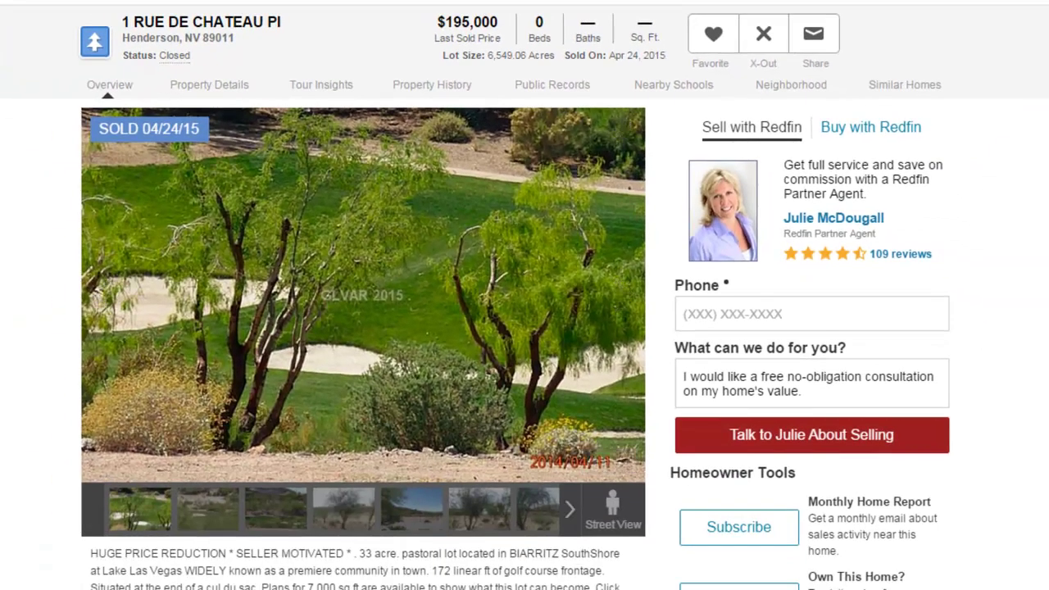
Review the sold lot's description, property details and property history of listings, price changes and sales
mouse_move(491, 216)
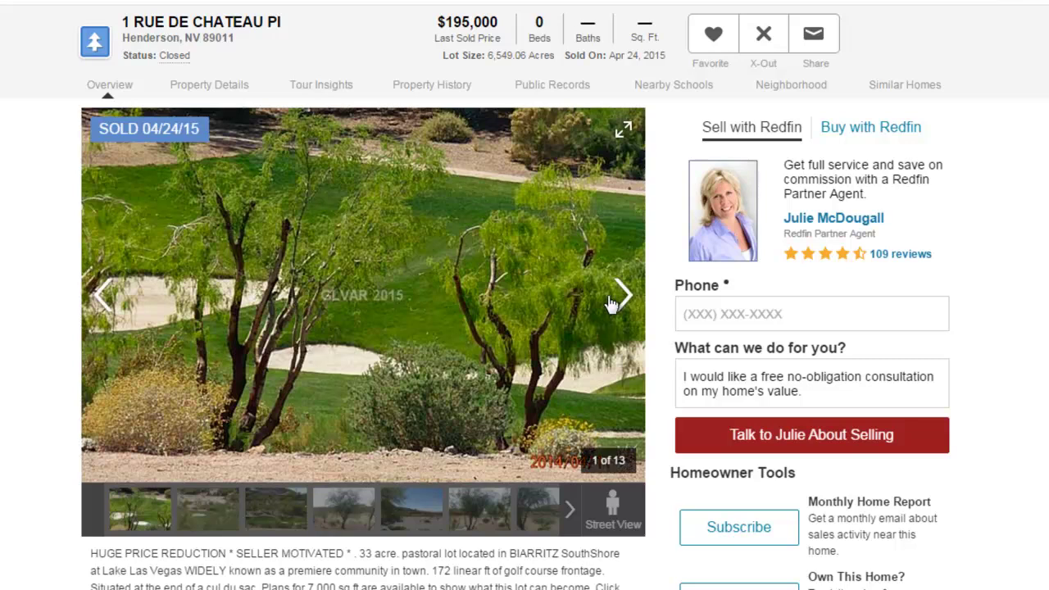
scroll(594, 464, "down", 4)
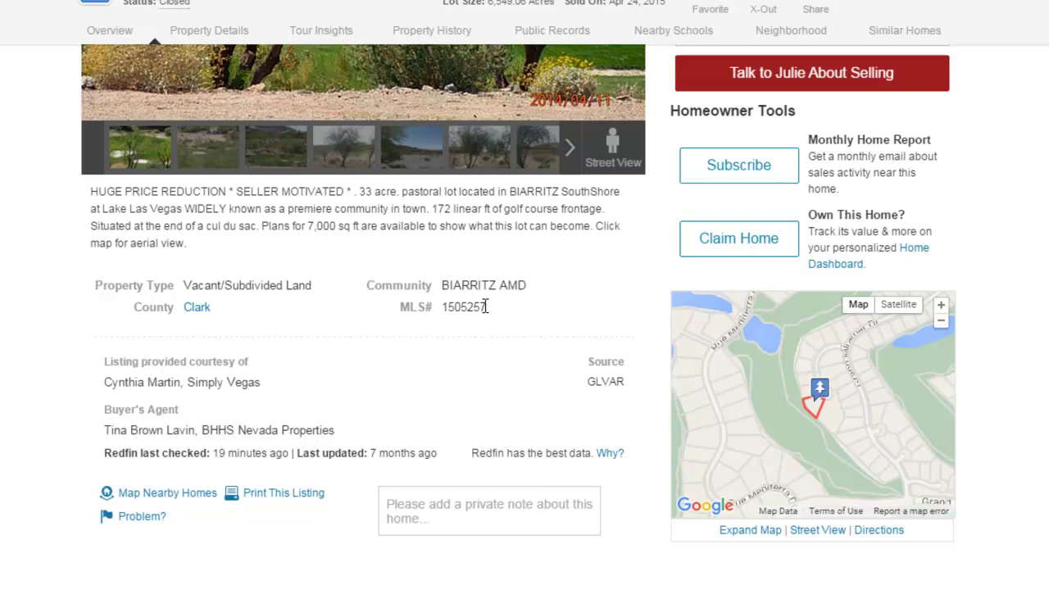
scroll(553, 523, "down", 3)
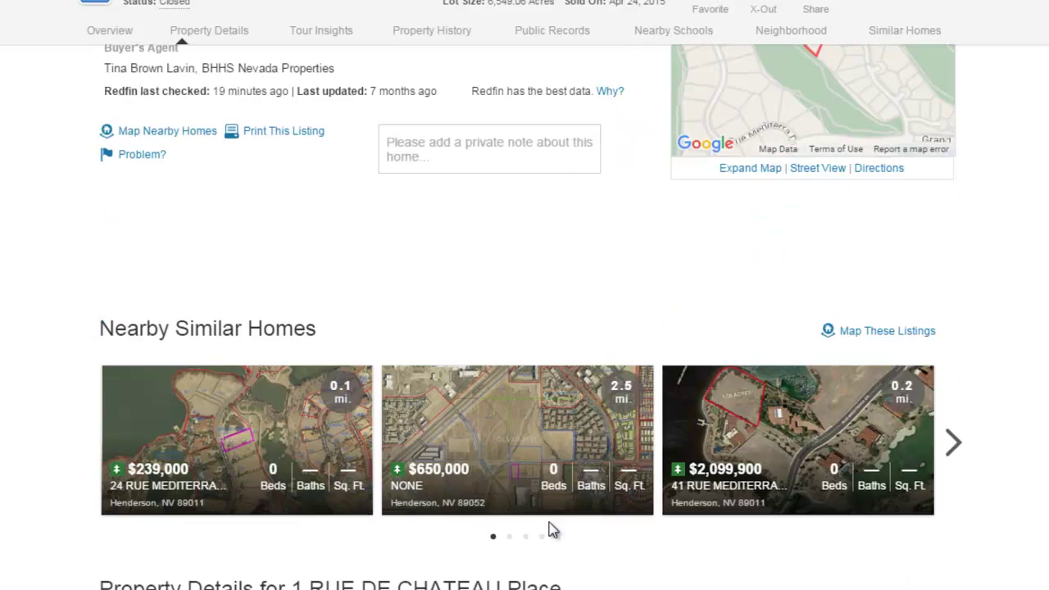
scroll(550, 530, "down", 5)
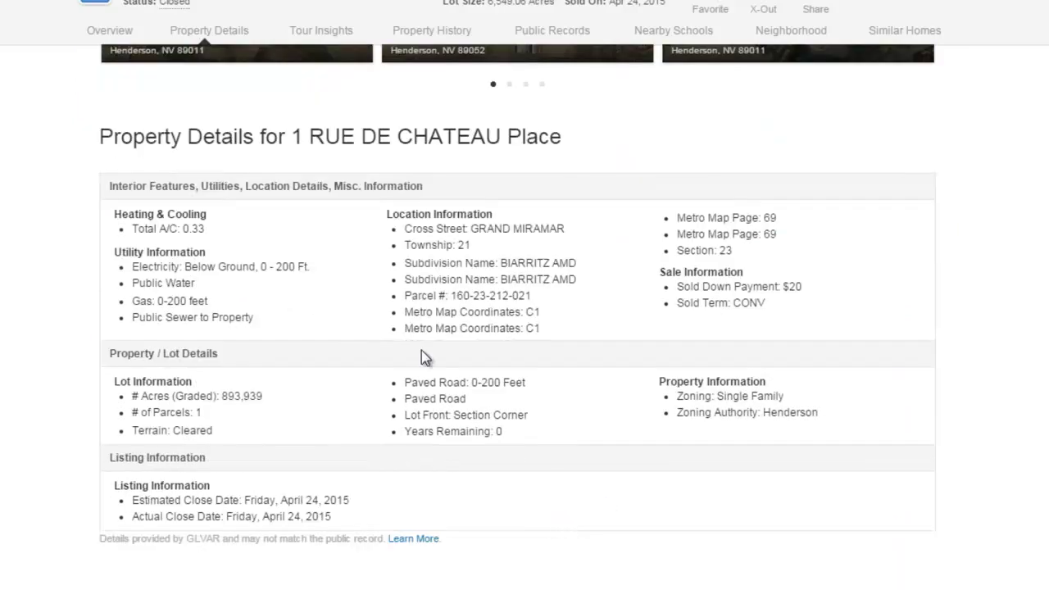
scroll(615, 551, "down", 11)
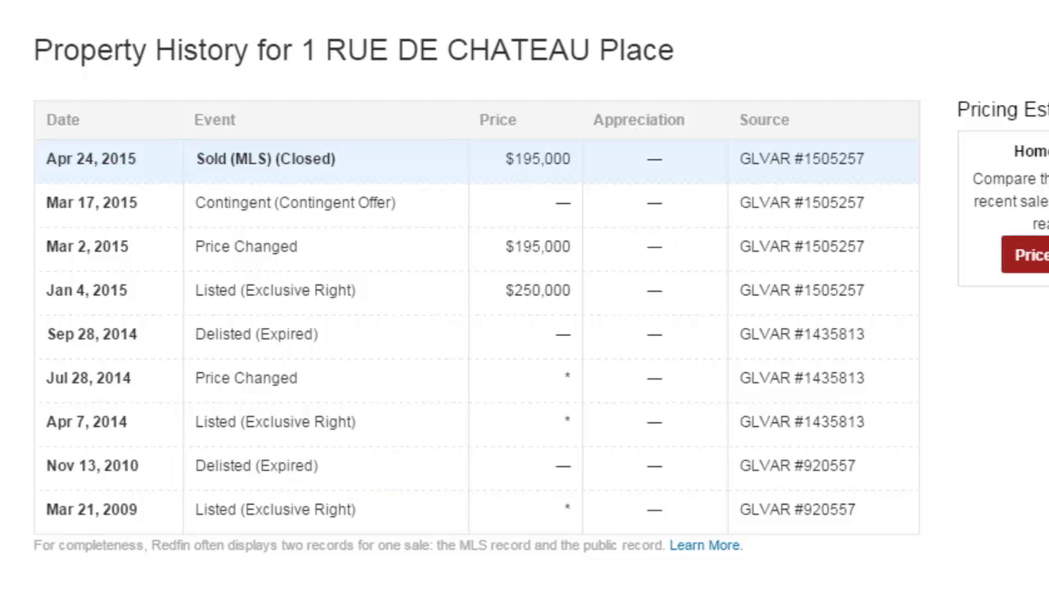
scroll(488, 580, "up", 20)
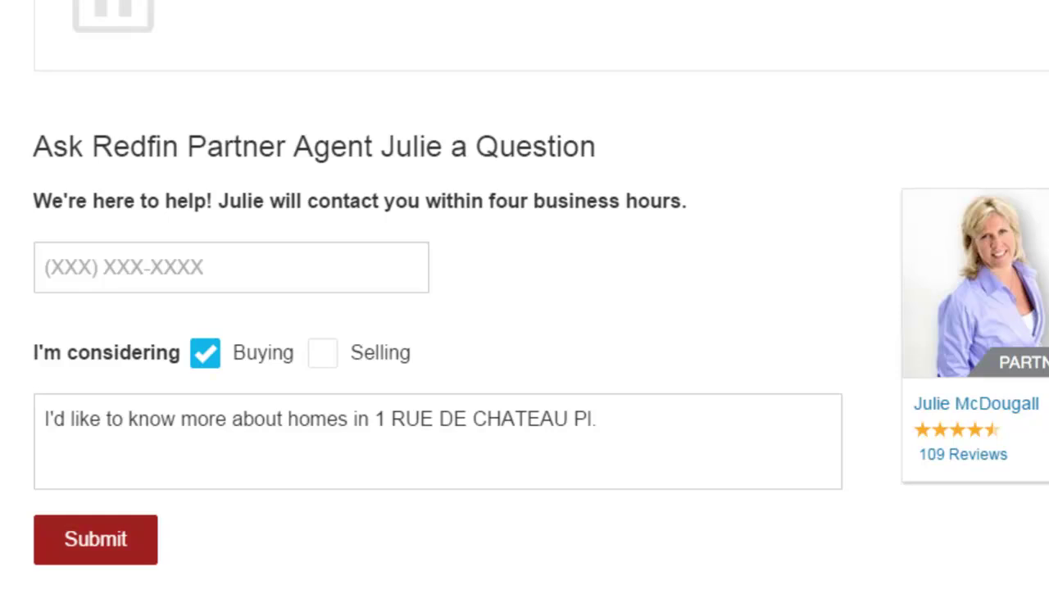
Return to the search results and download all listings at the end of the results table
key("alt+Left")
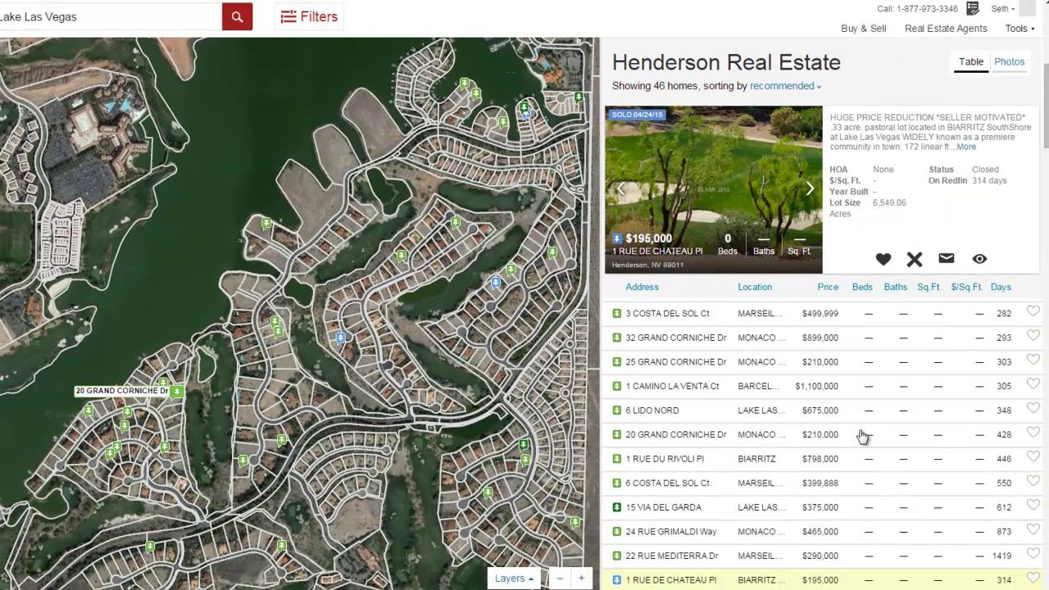
scroll(871, 431, "down", 3)
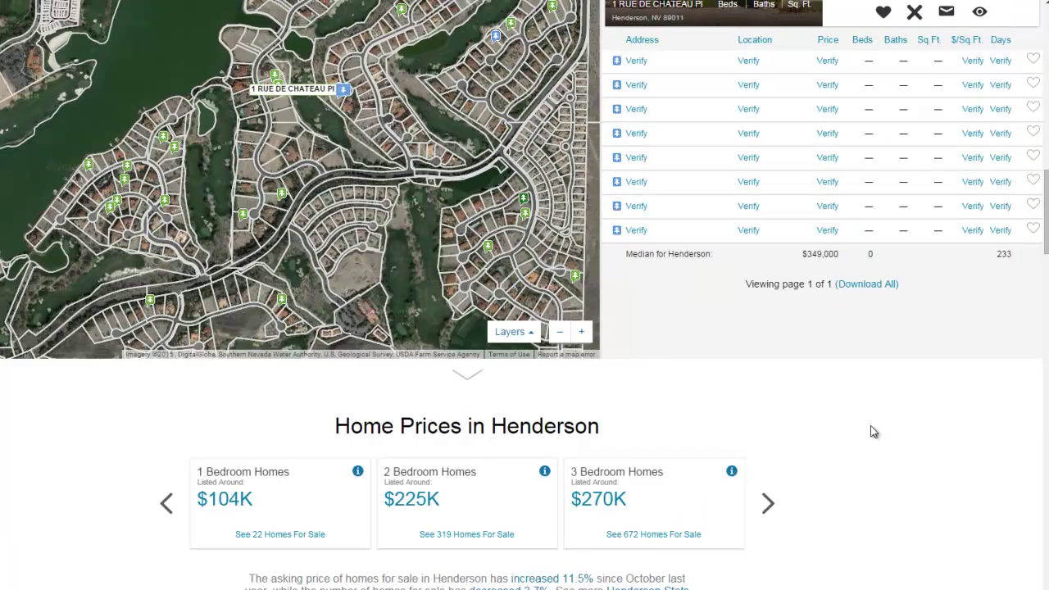
scroll(997, 526, "up", 3)
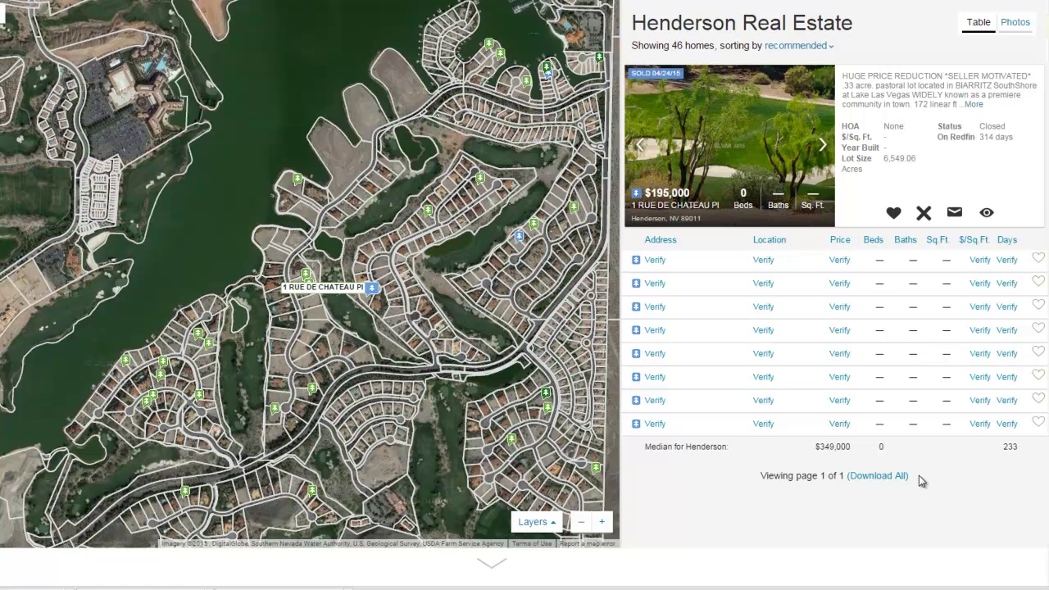
scroll(917, 485, "up", 1)
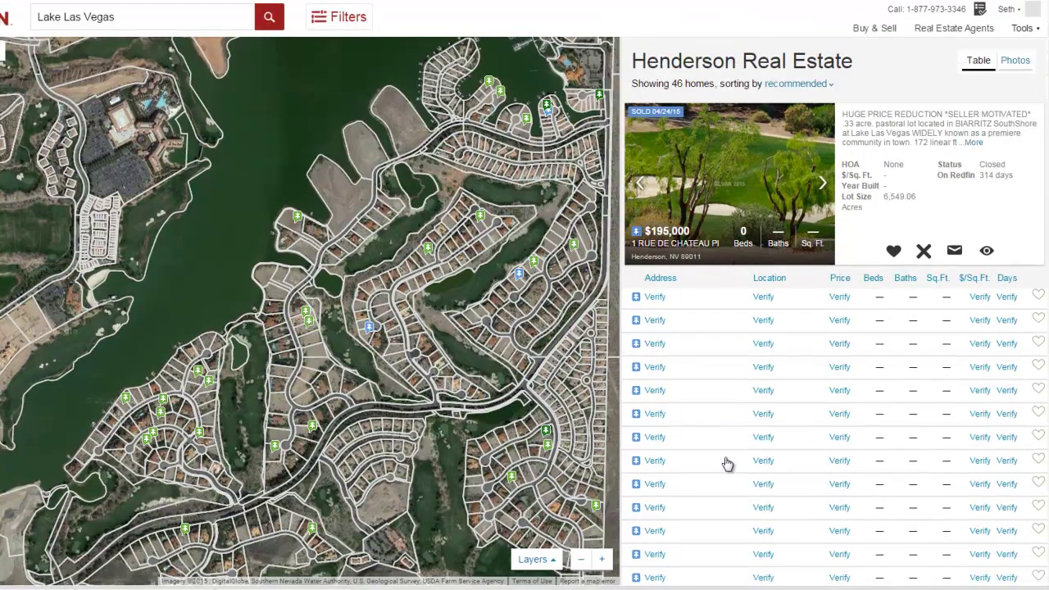
scroll(728, 459, "down", 1)
scroll(729, 455, "down", 5)
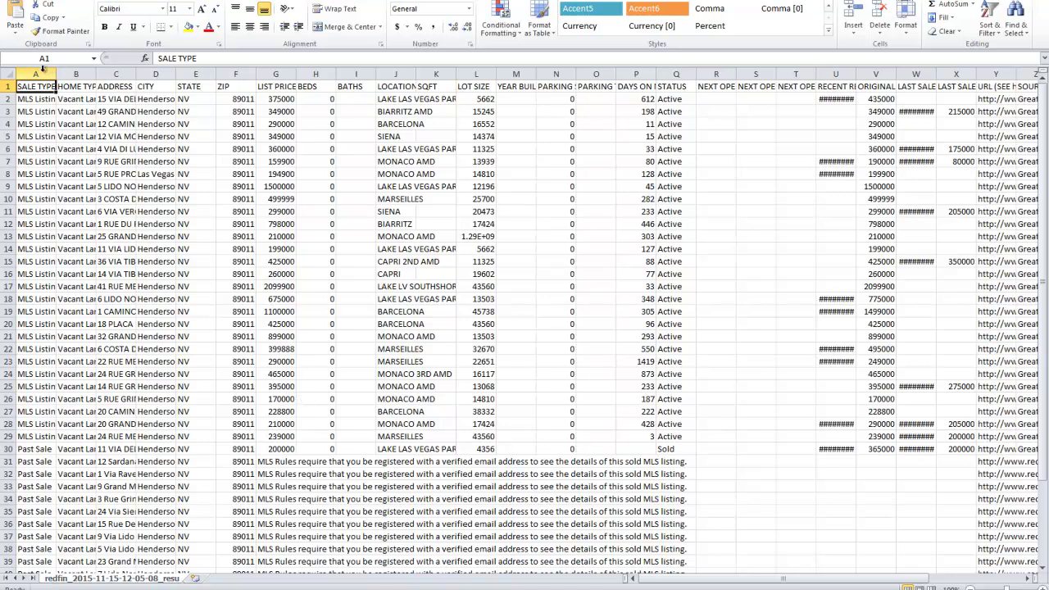
In the exported spreadsheet in Excel, delete the SALE TYPE and HOME TYPE columns
left_click_drag(45, 72, 63, 70)
right_click(70, 75)
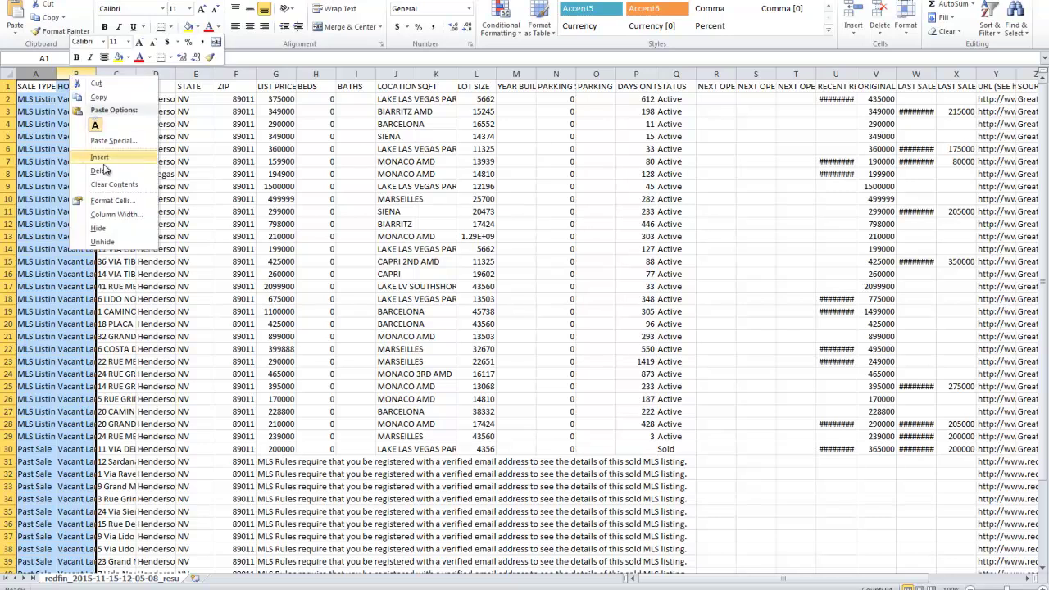
left_click(104, 173)
left_click(121, 211)
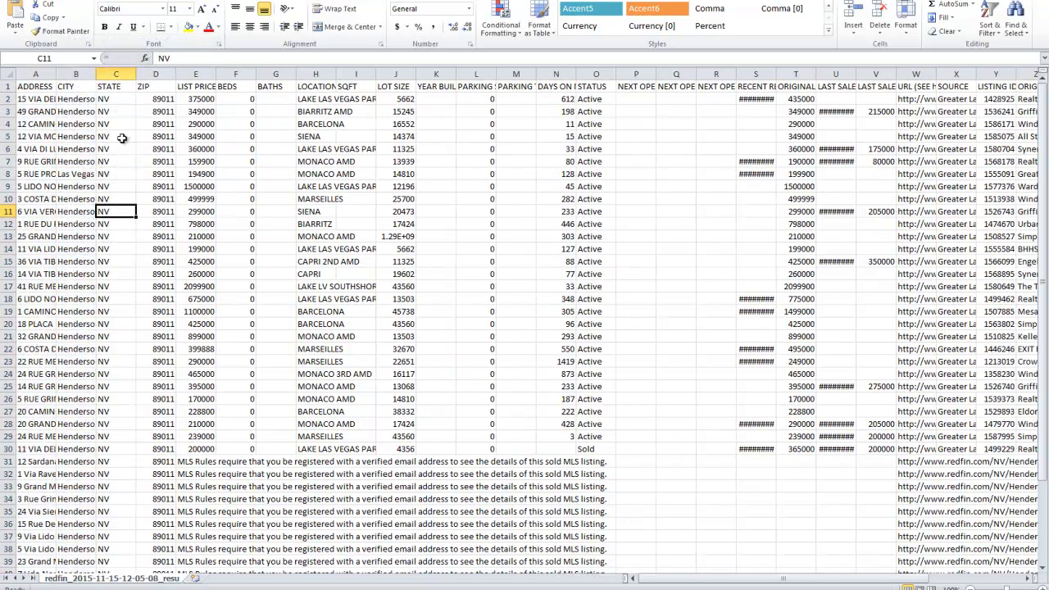
Delete the CITY, STATE and ZIP columns from the exported spreadsheet
left_click_drag(83, 74, 151, 73)
right_click(152, 75)
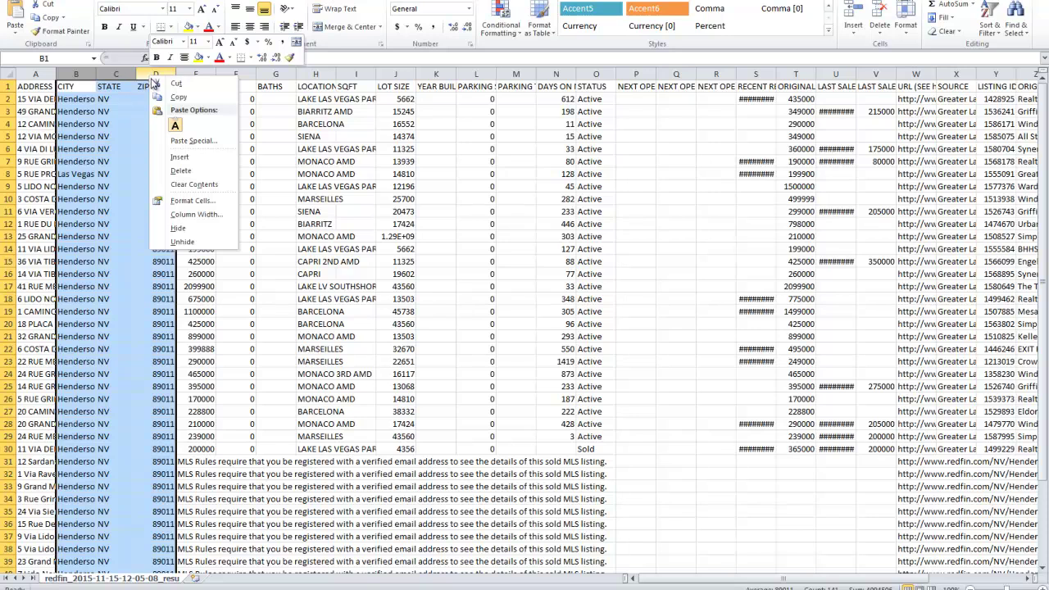
left_click(181, 170)
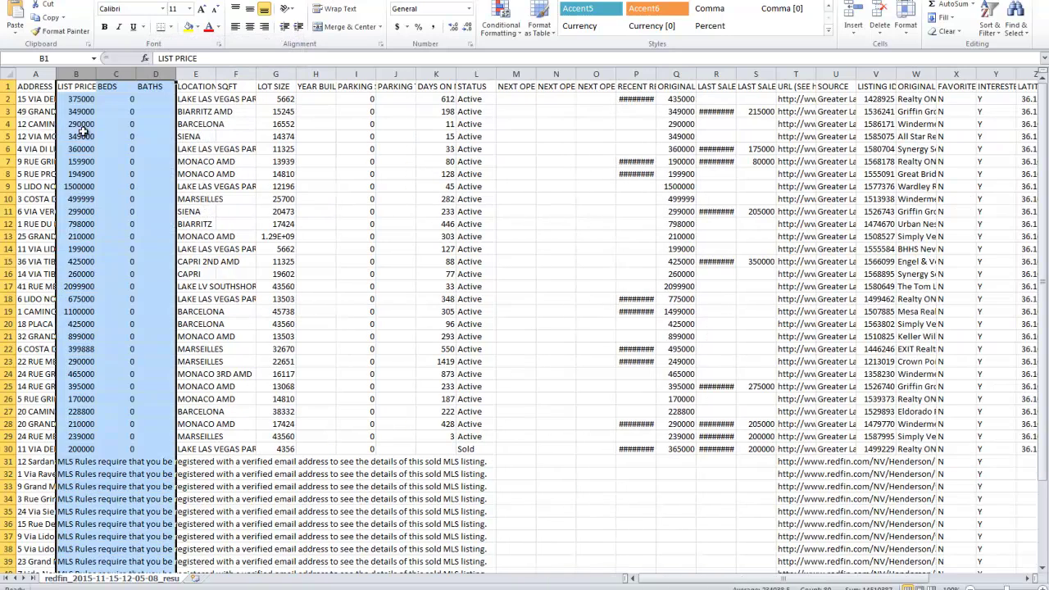
left_click(187, 111)
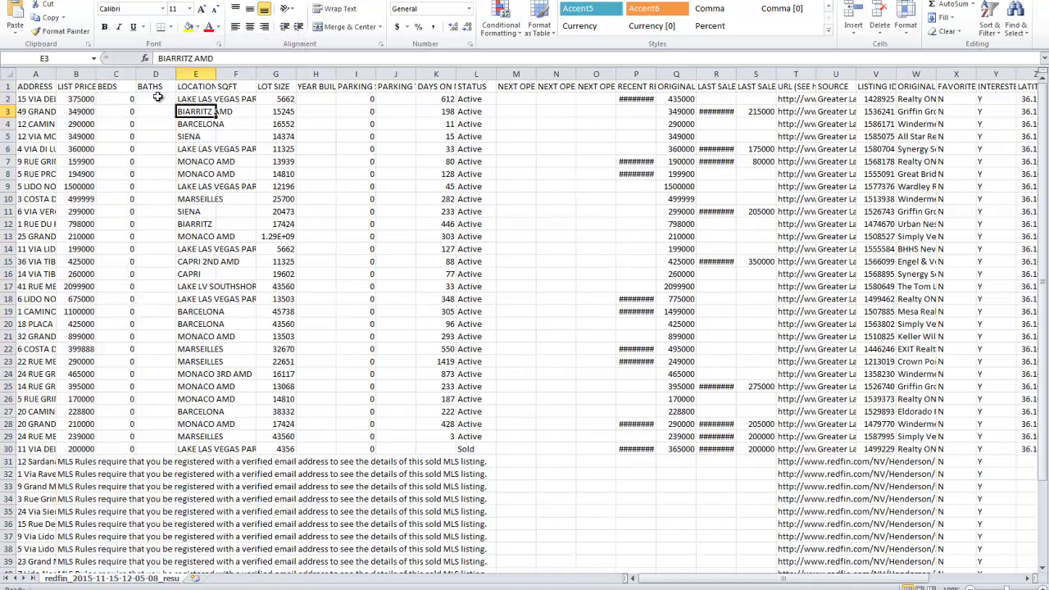
Delete the BEDS, BATHS, LOCATION and SQFT columns
left_click_drag(121, 72, 230, 70)
right_click(229, 71)
left_click(260, 170)
left_click(298, 188)
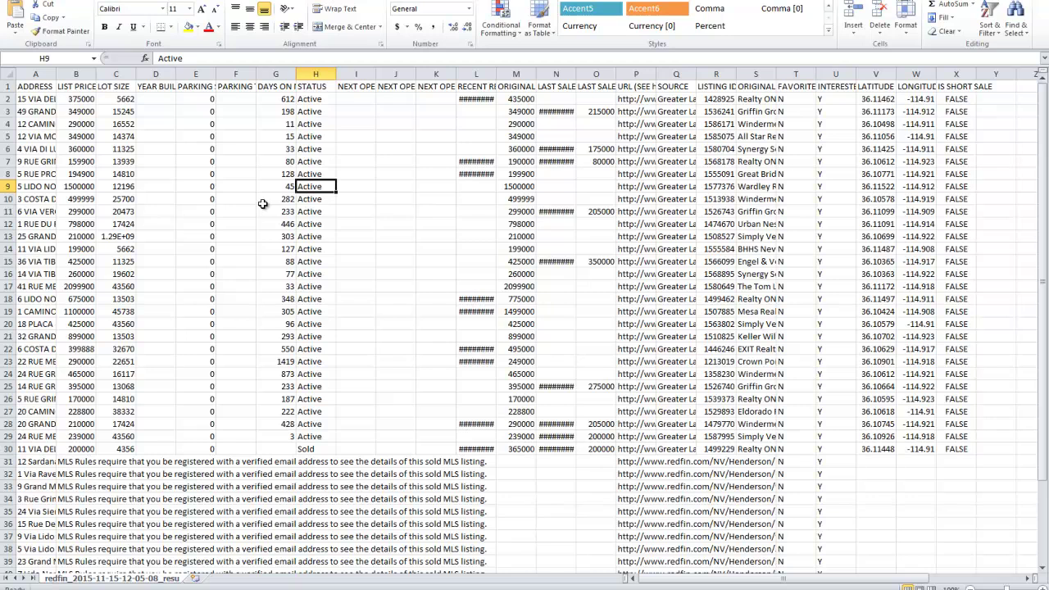
Delete the YEAR BUILT column, both PARKING columns and the adjacent days-on-market column
left_click_drag(168, 74, 276, 74)
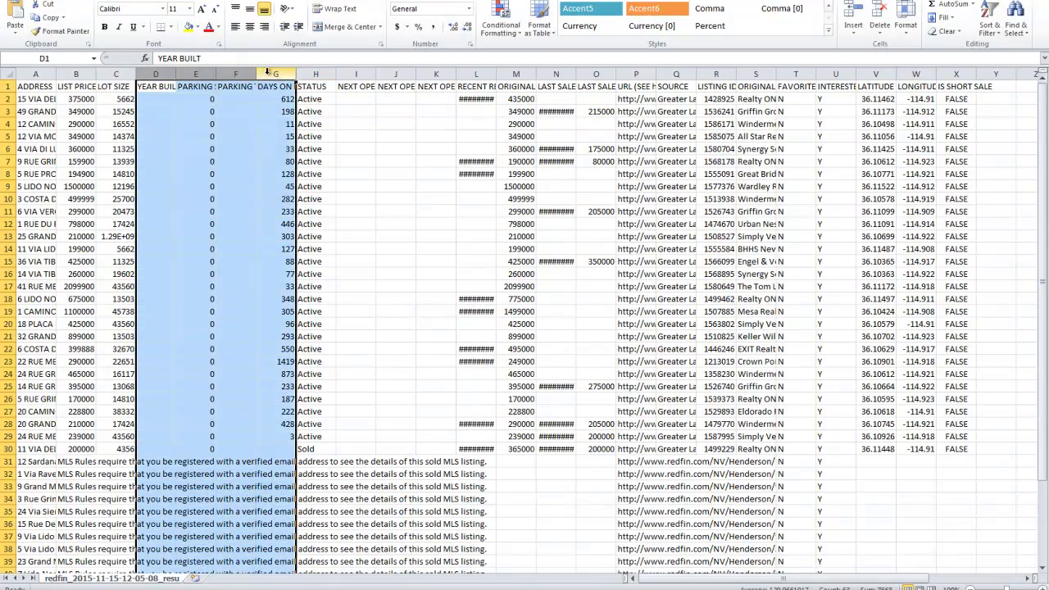
right_click(271, 76)
left_click(300, 170)
left_click(276, 134)
Delete the three NEXT OPEN HOUSE columns together with the adjacent RECENT column
left_click_drag(196, 73, 305, 72)
right_click(306, 73)
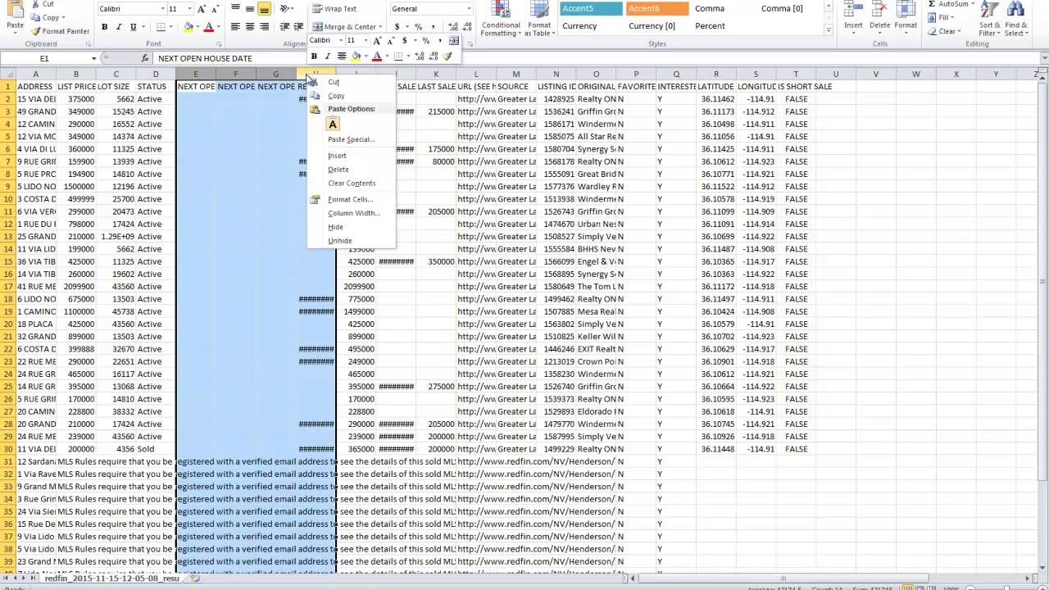
left_click(340, 170)
left_click(339, 164)
Delete all columns from URL through IS SHORT SALE at the end of the table
left_click_drag(316, 74, 636, 75)
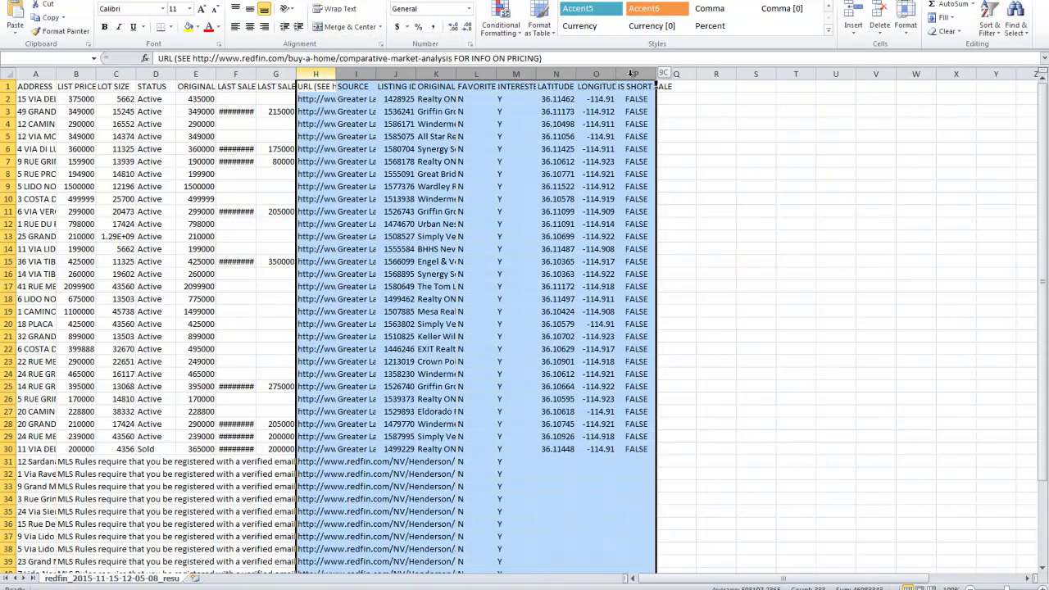
right_click(636, 80)
left_click(663, 170)
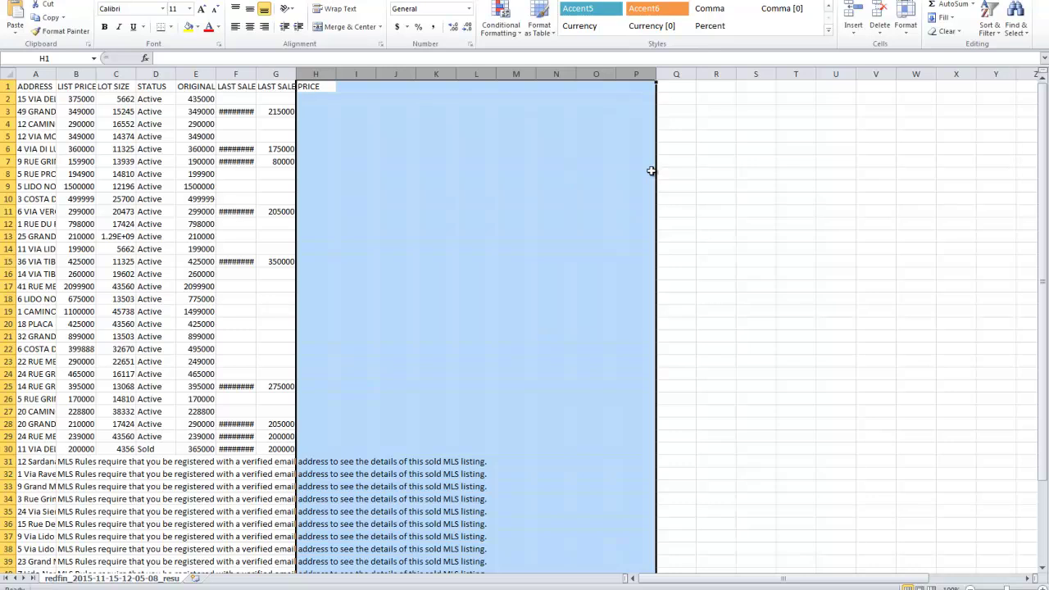
left_click(611, 163)
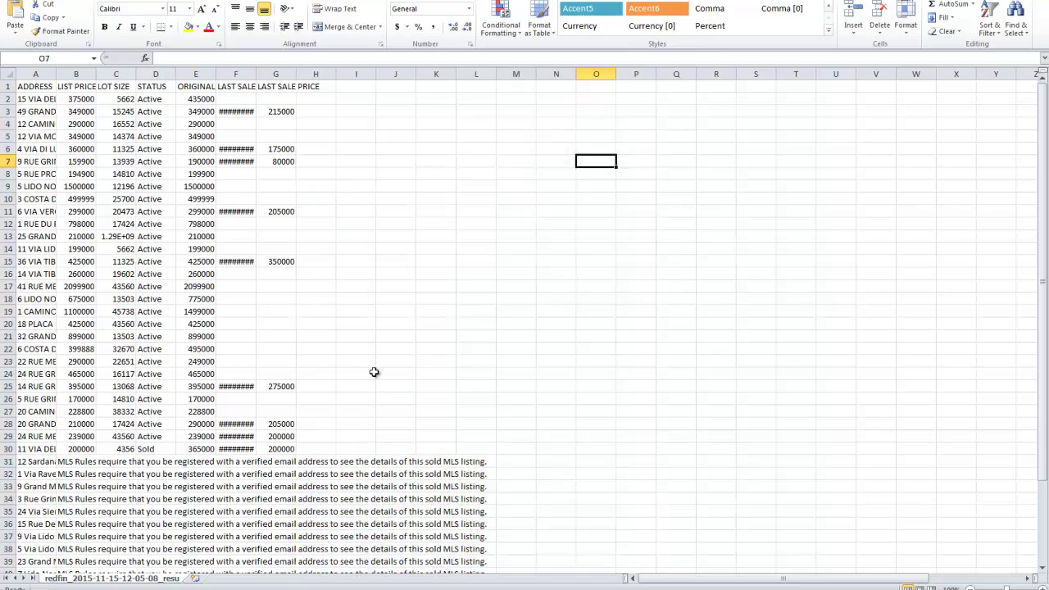
Delete the sold-listing rows that hold only the MLS Rules registration message, rows 31 to 44 and the last leftover row
scroll(389, 442, "down", 4)
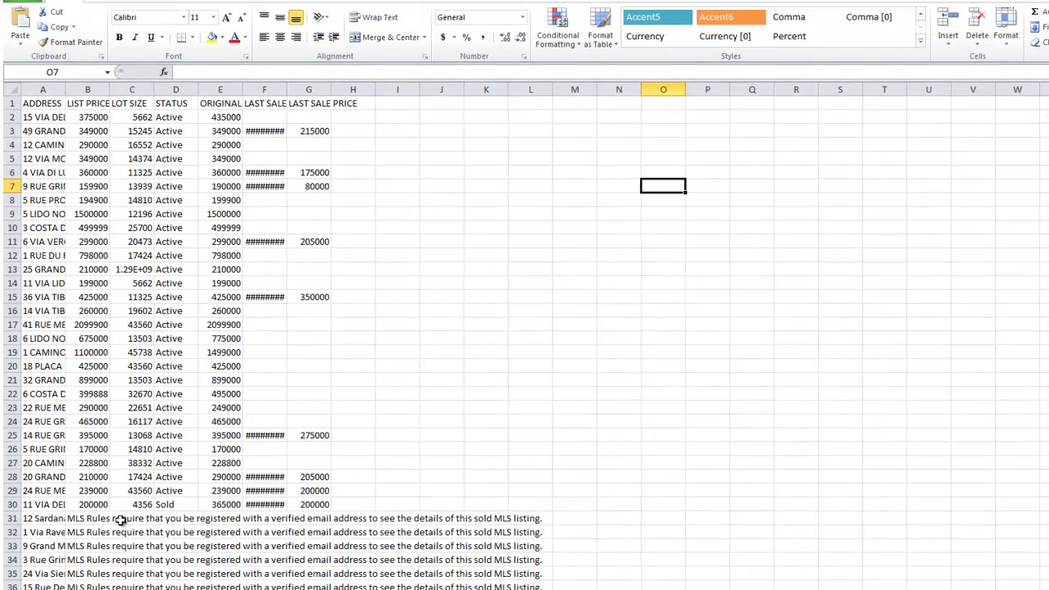
scroll(125, 542, "down", 3)
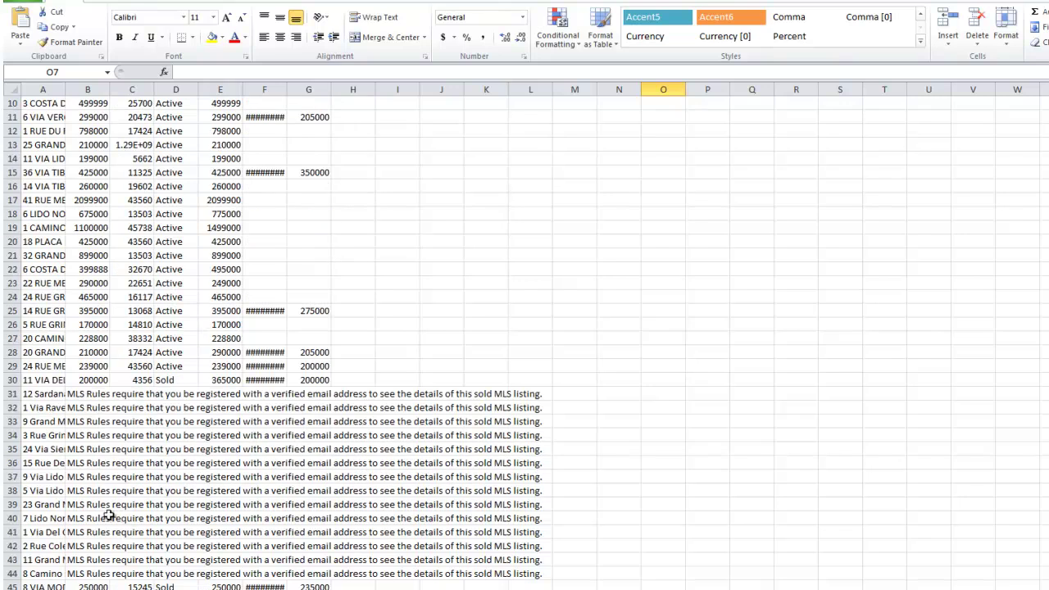
left_click_drag(10, 395, 10, 574)
right_click(9, 506)
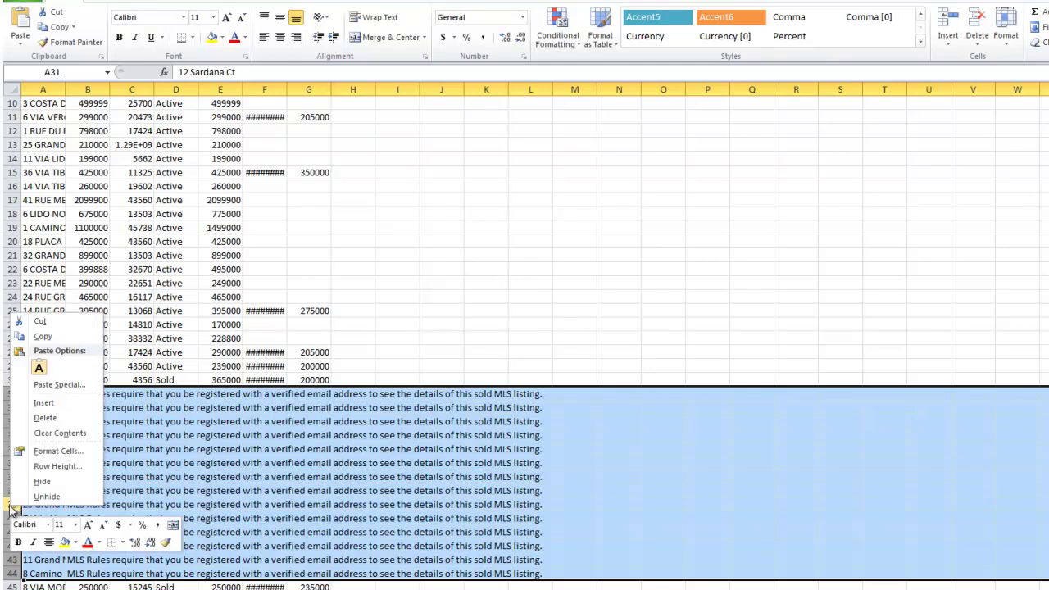
left_click(51, 415)
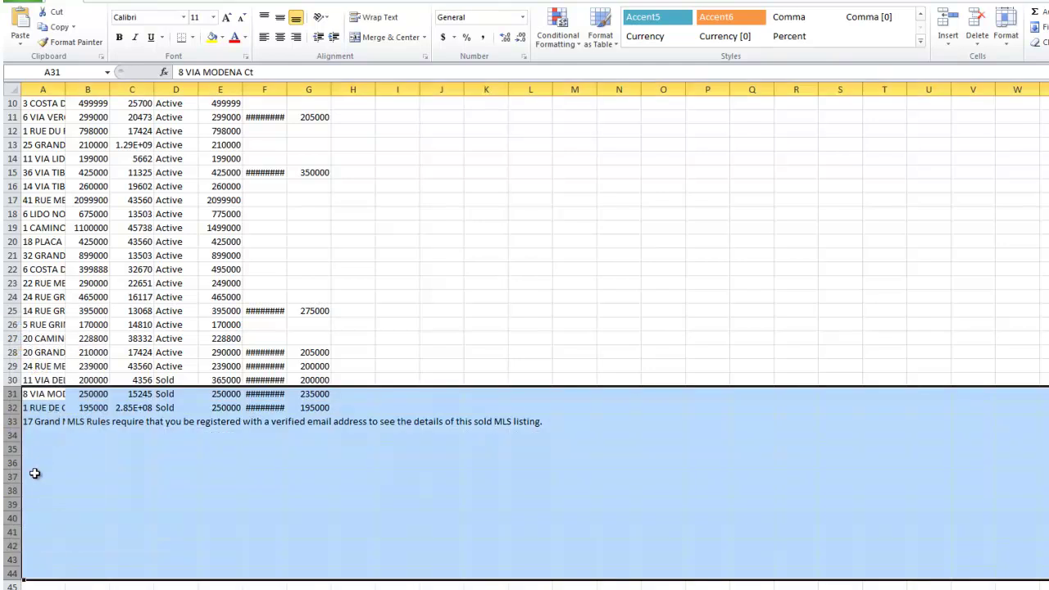
right_click(11, 421)
left_click(49, 529)
scroll(140, 543, "up", 3)
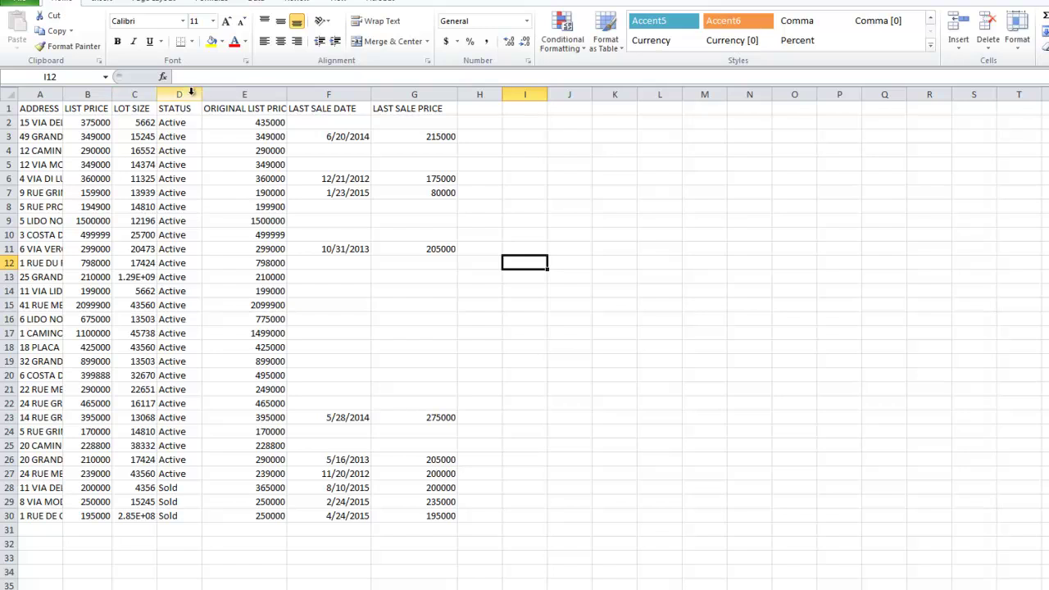
Insert two empty columns between LOT SIZE and STATUS
left_click(191, 92)
right_click(194, 96)
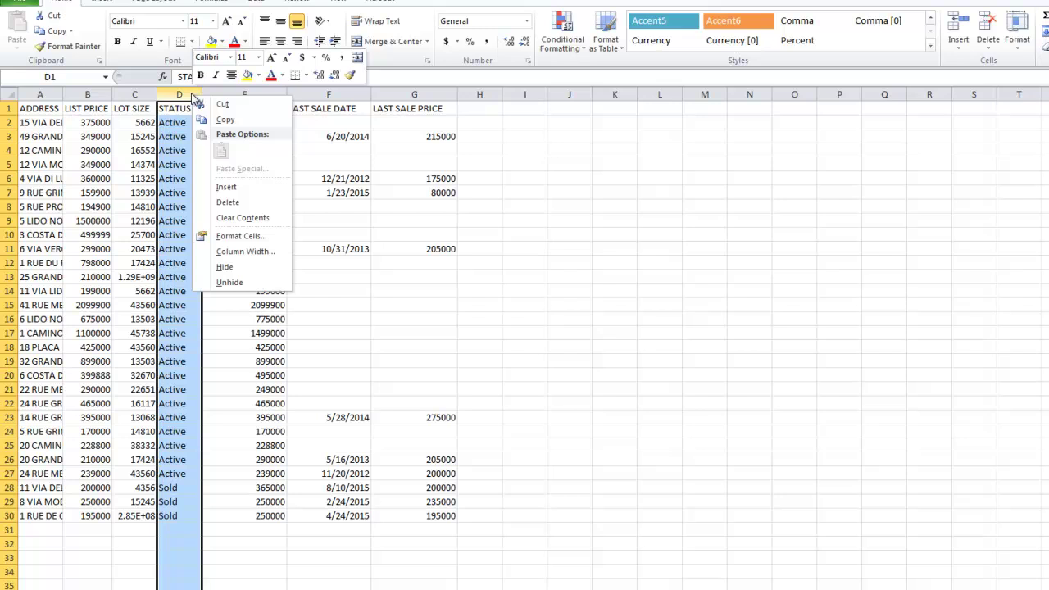
left_click(234, 188)
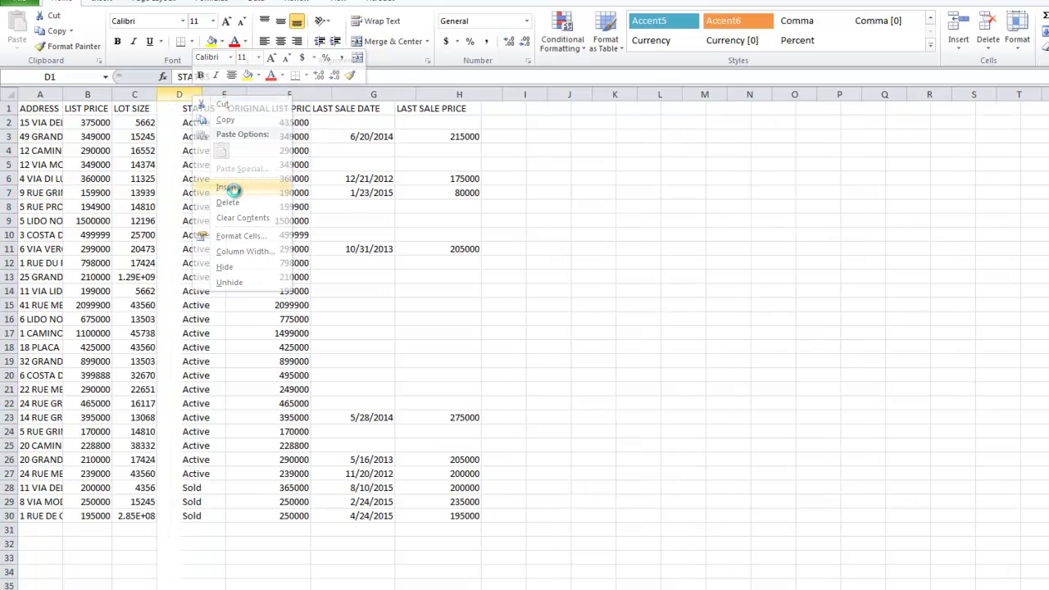
right_click(221, 97)
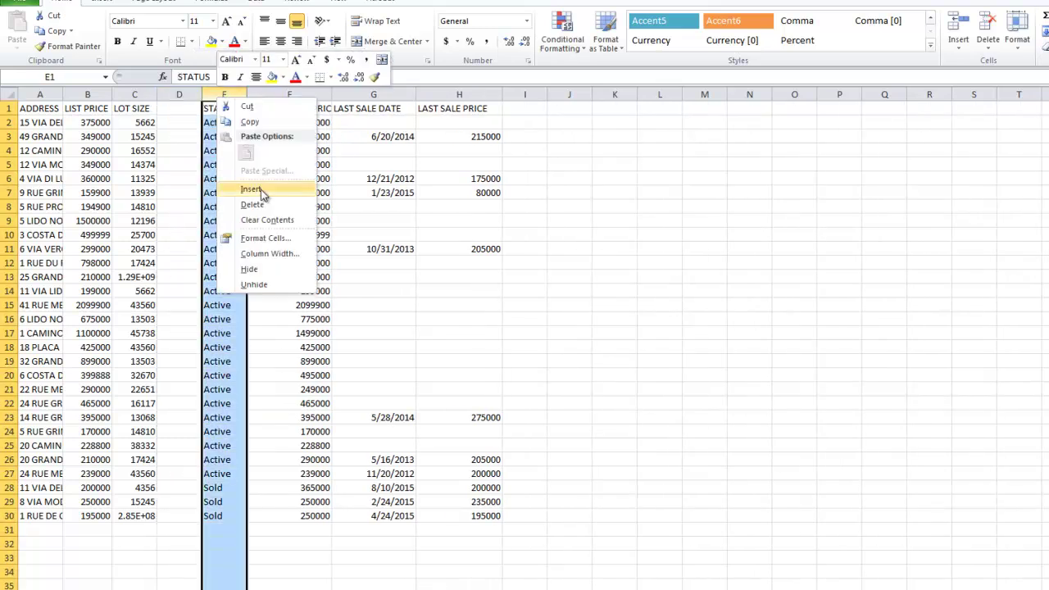
left_click(260, 192)
Head the two new columns "Acres" in D1 and "$ / Acre" in E1
left_click(182, 109)
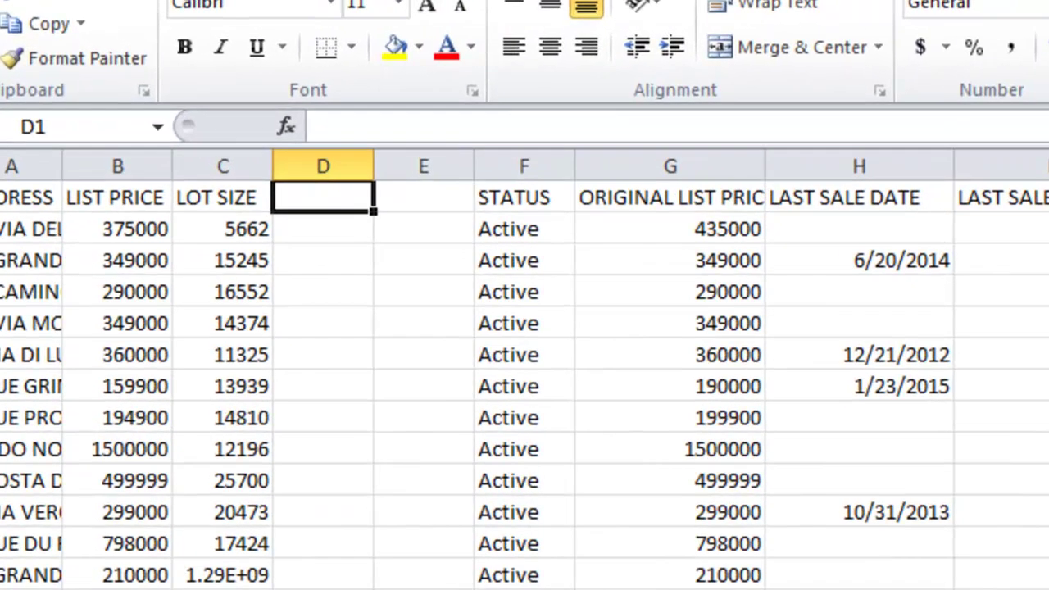
type("Acres")
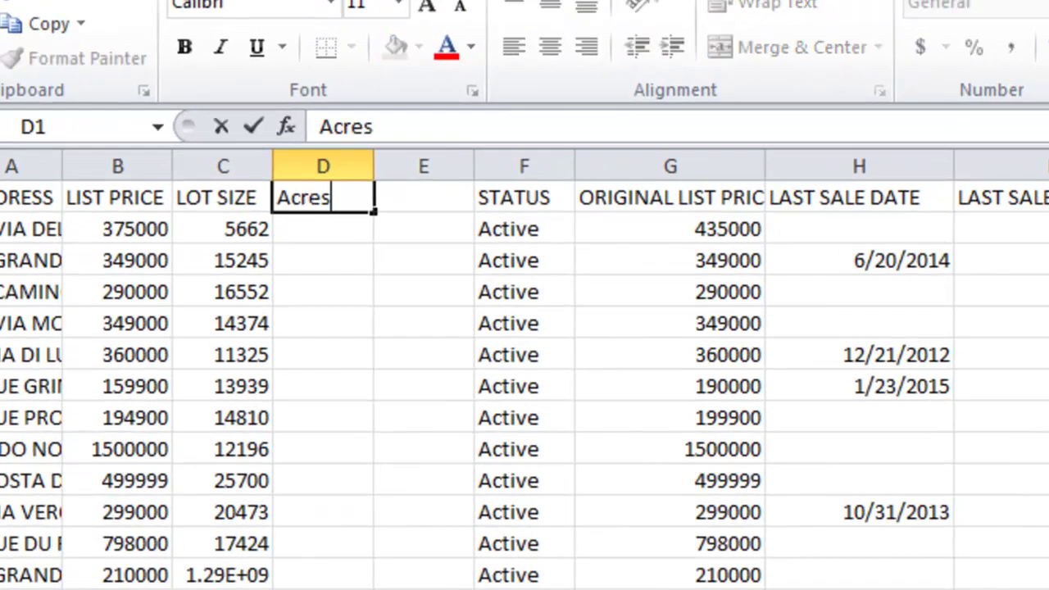
key("Tab")
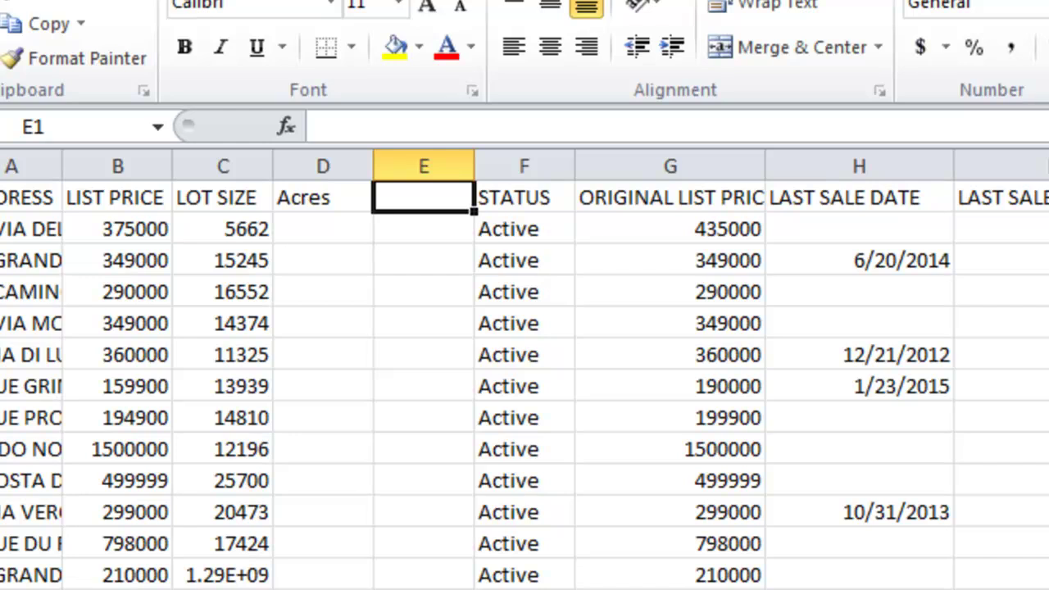
type("$ /")
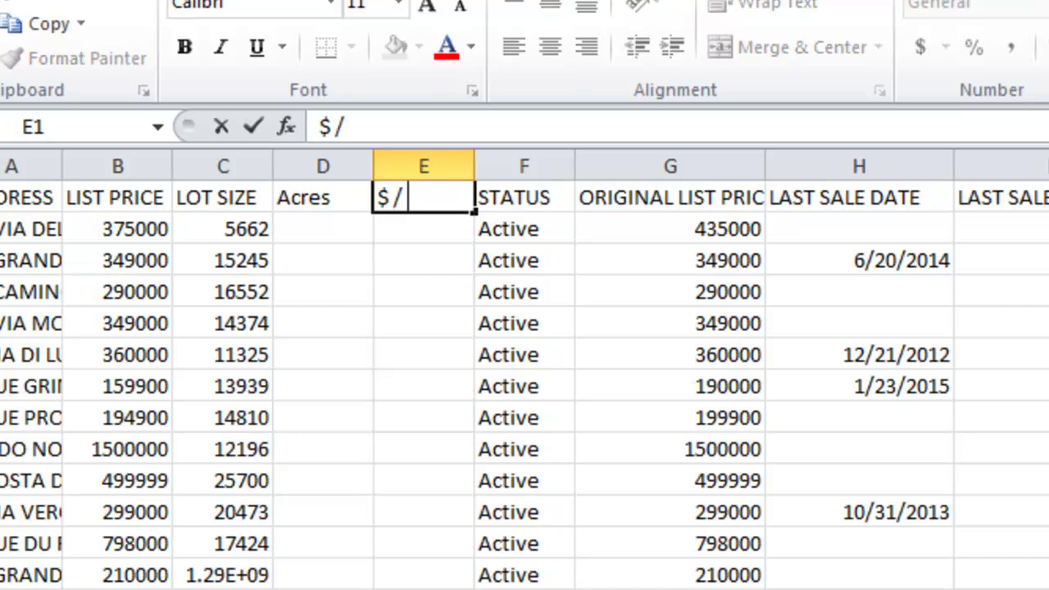
type(" Acre")
key("Return")
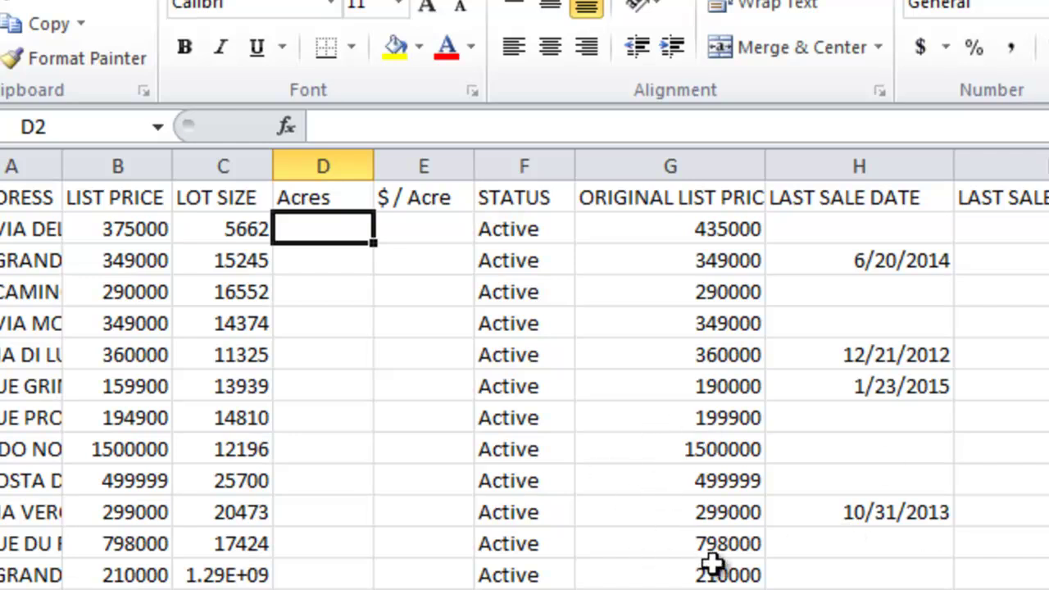
Calculate the first lot's acreage in D2 with the formula =C2/43560
key("F2")
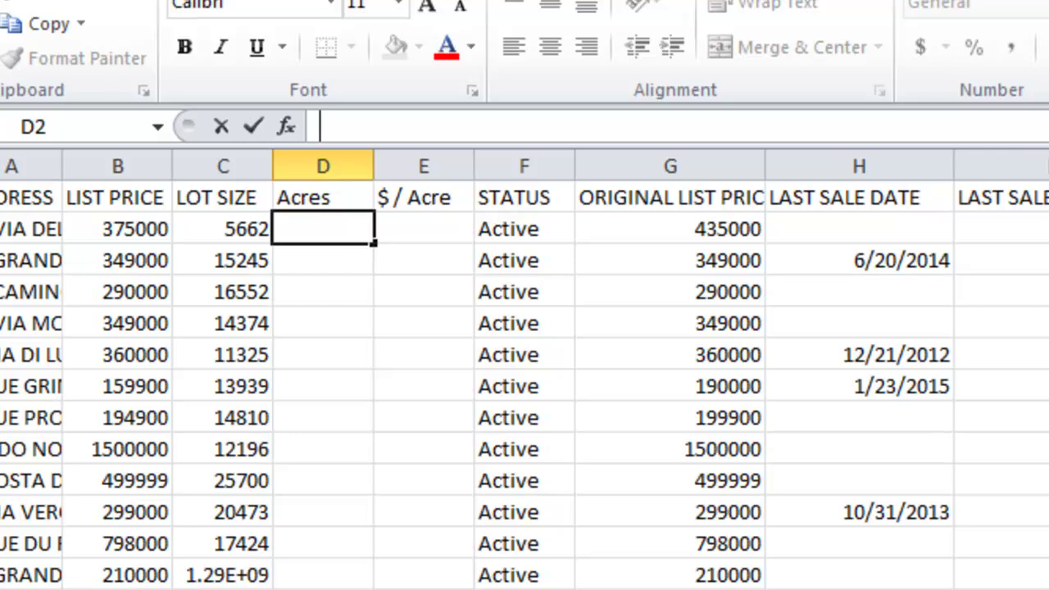
type("=")
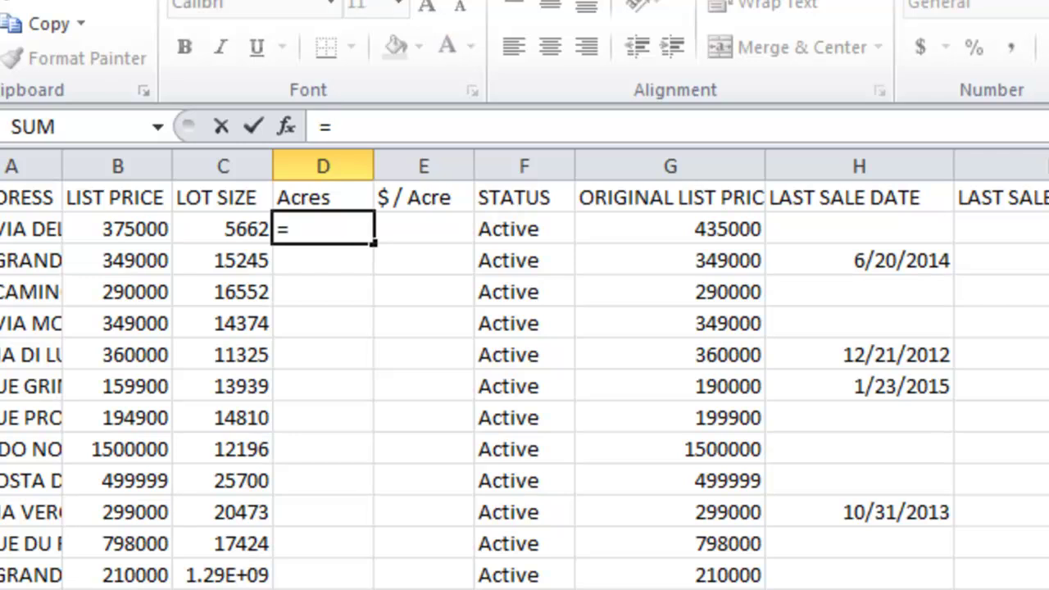
type("C2")
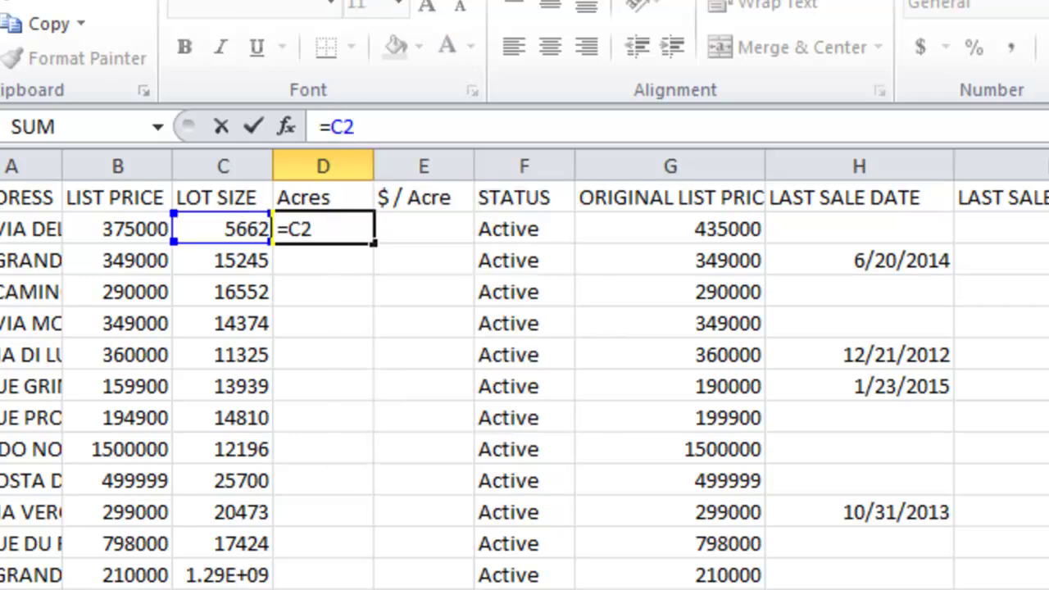
type("/43560")
key("Return")
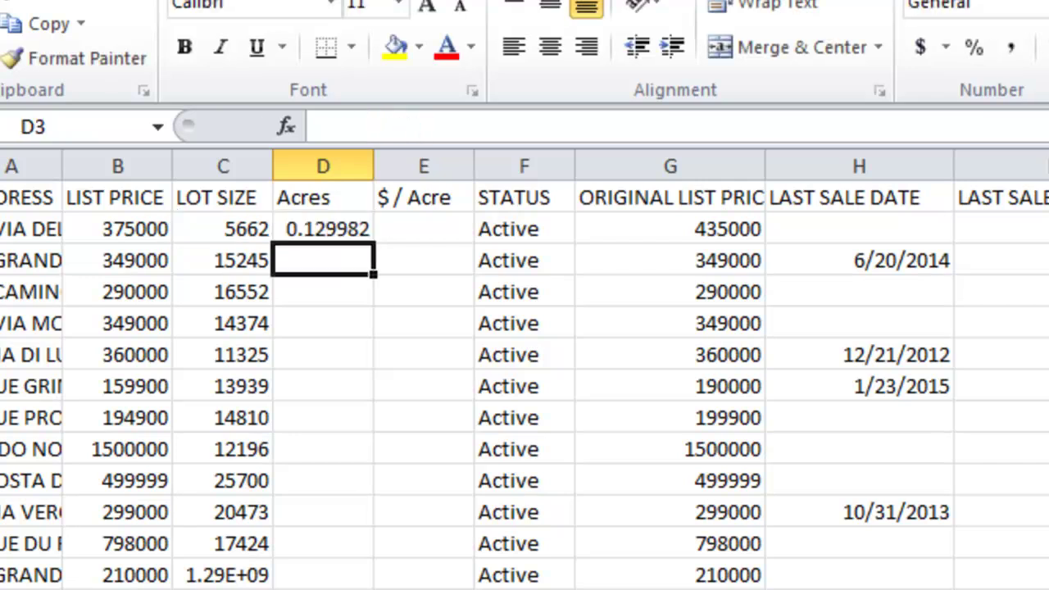
Compare the square-foot lot sizes in column C with the acreage formula in D2
left_click(323, 229)
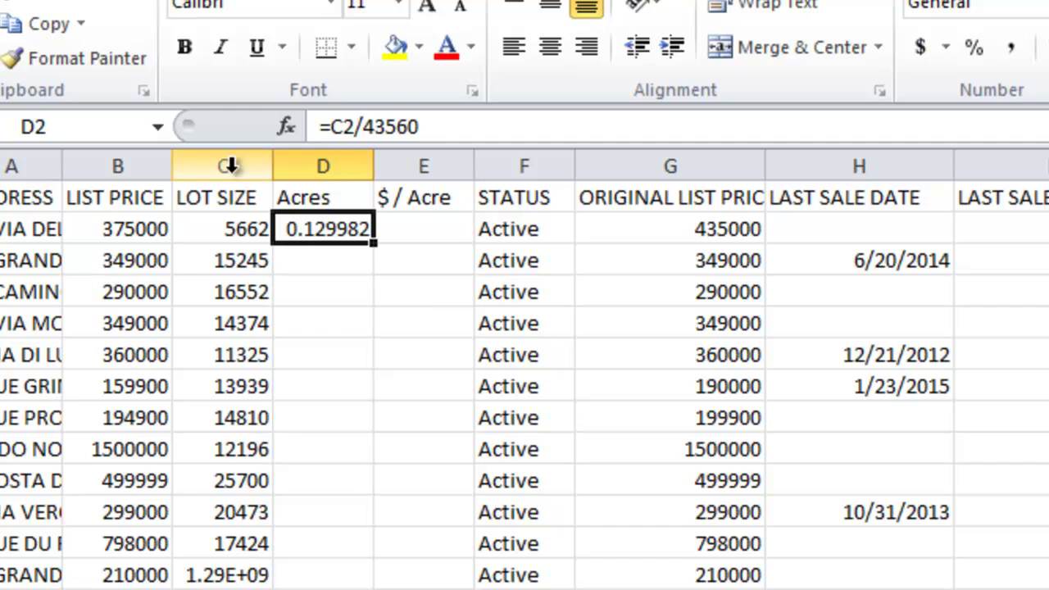
left_click(244, 230)
left_click(241, 261)
left_click(241, 283)
left_click(250, 228)
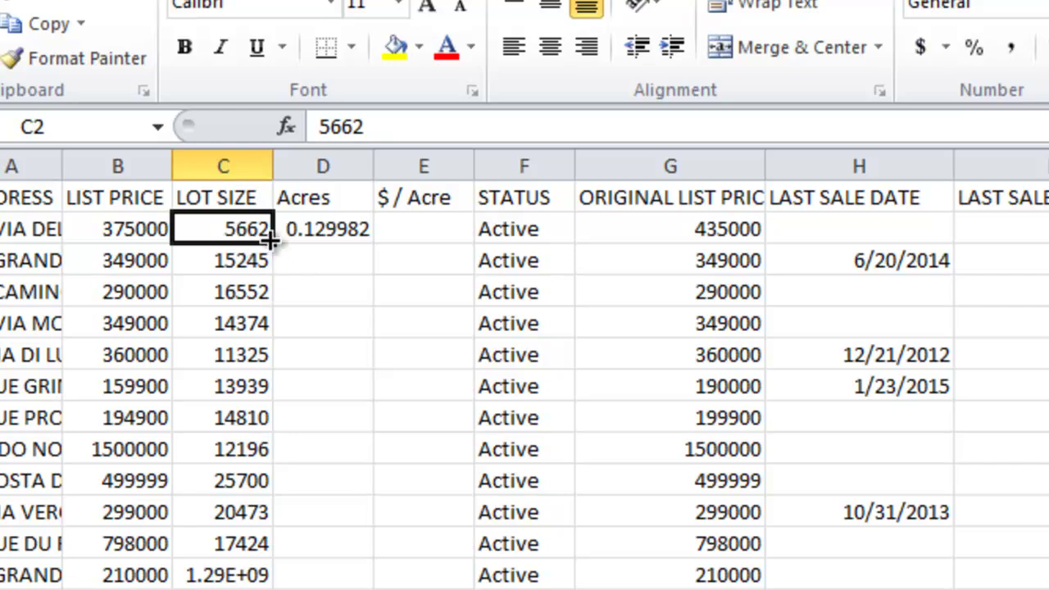
left_click(299, 234)
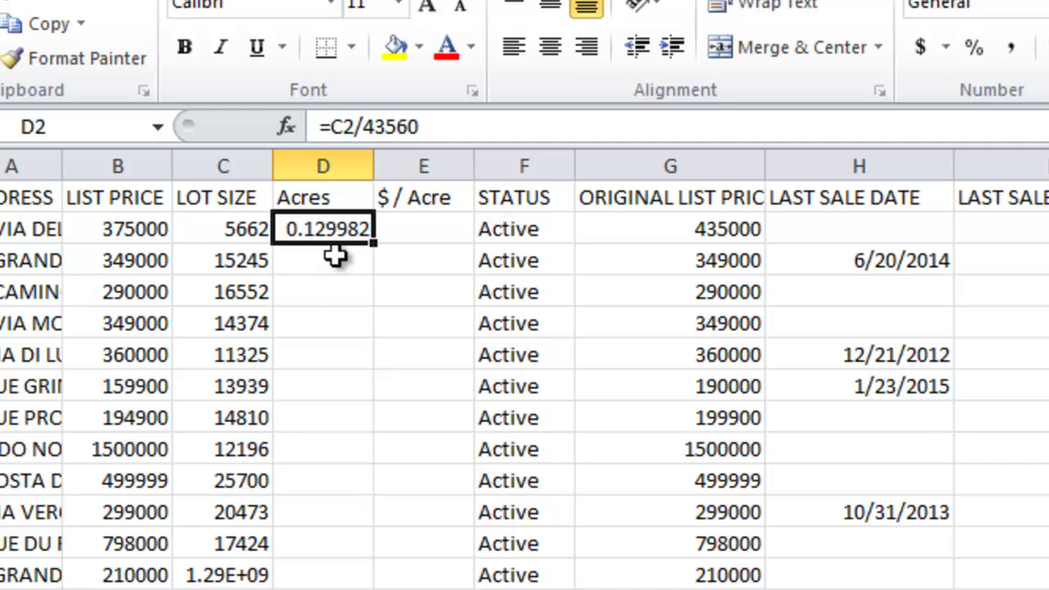
left_click(246, 228)
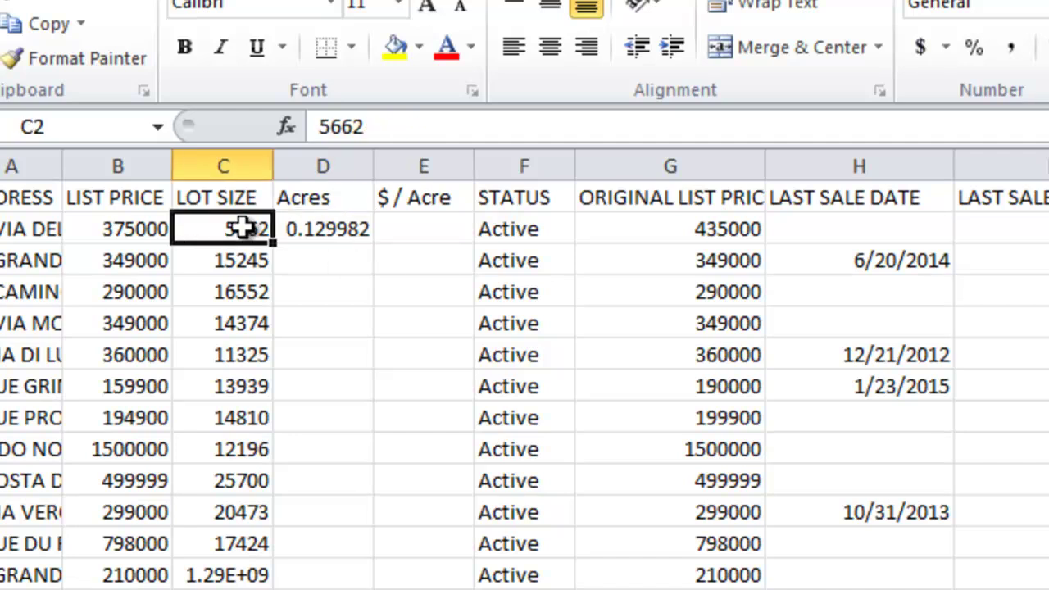
Fill the acreage formula from D2 down to D30 and check the resulting values in the Acres column
left_click(358, 230)
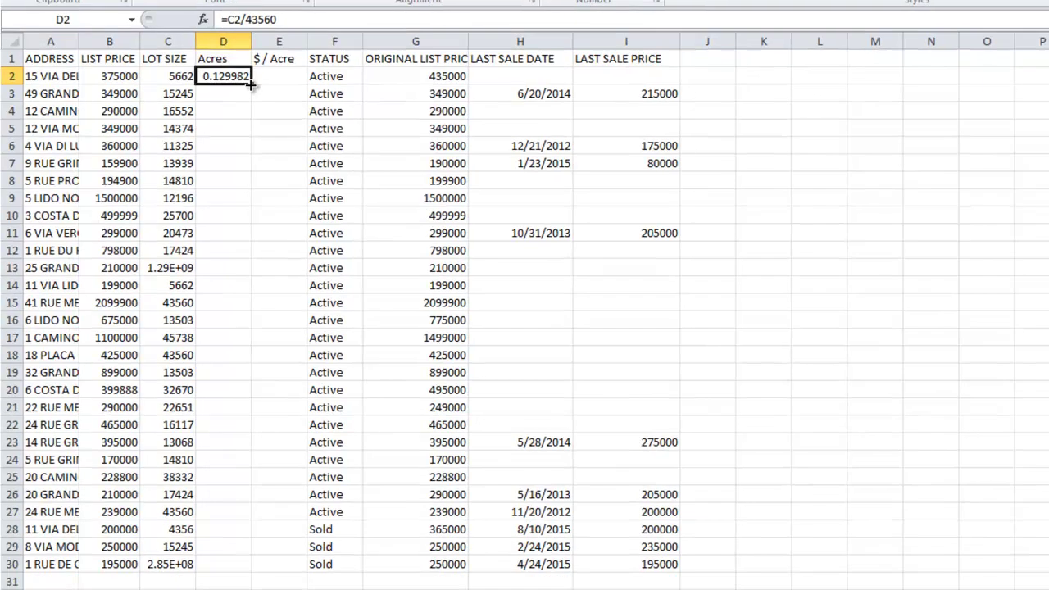
left_click_drag(250, 85, 237, 568)
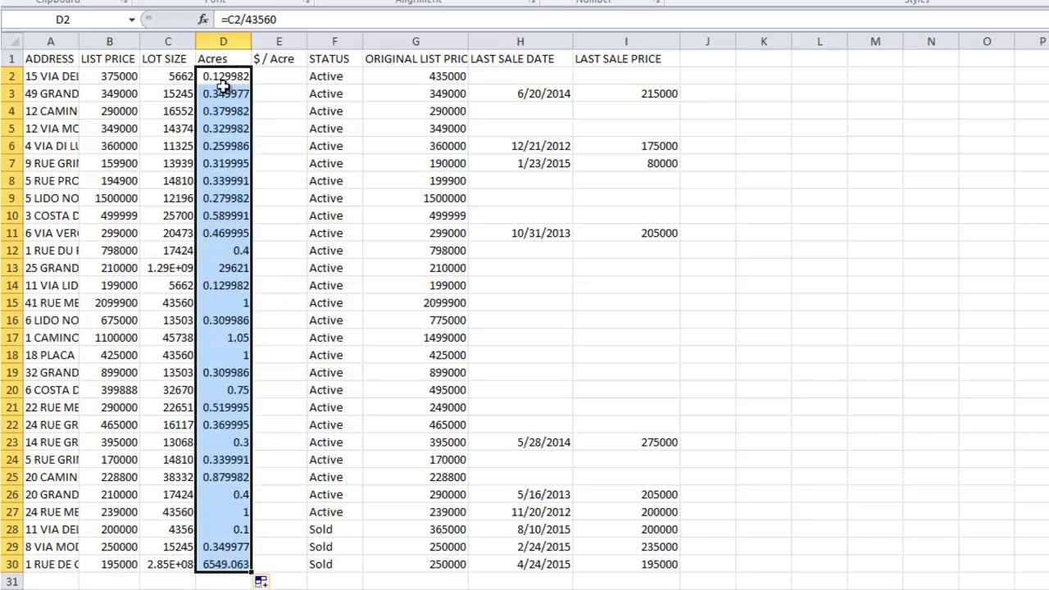
left_click(223, 589)
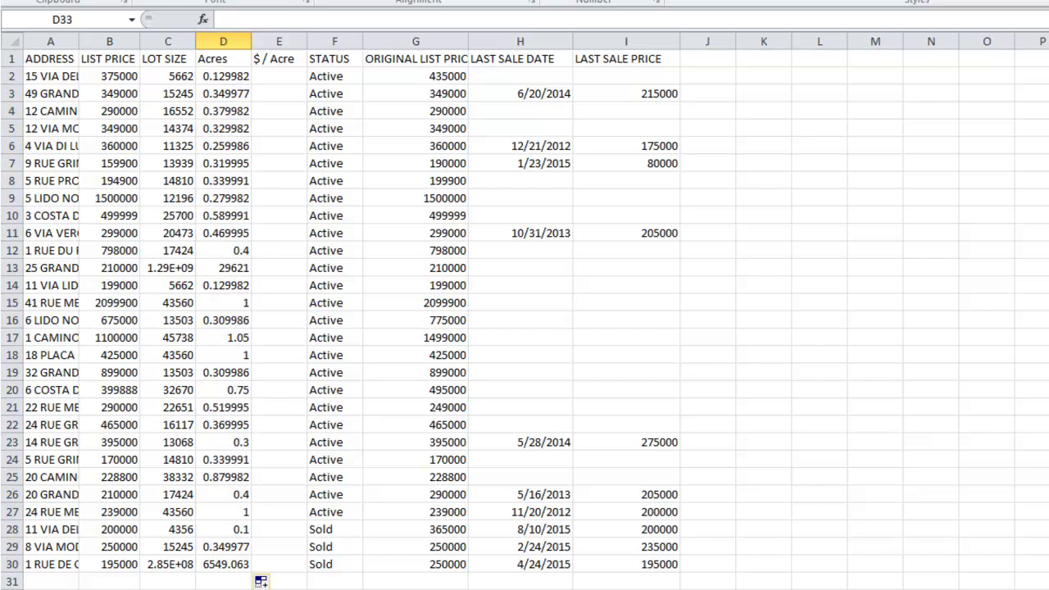
left_click_drag(238, 77, 226, 461)
left_click(238, 495)
left_click(239, 476)
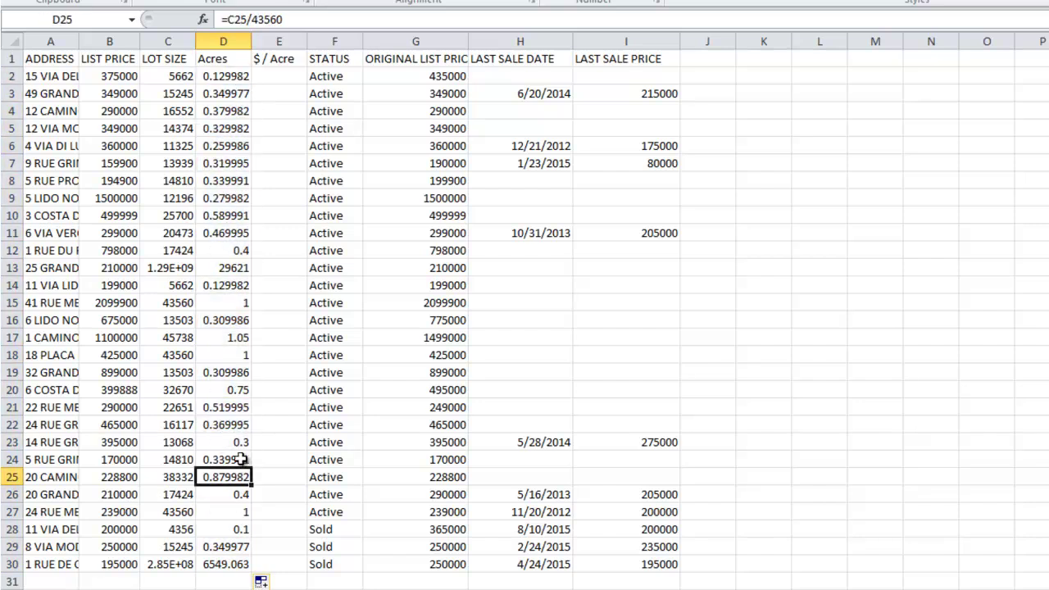
left_click(241, 460)
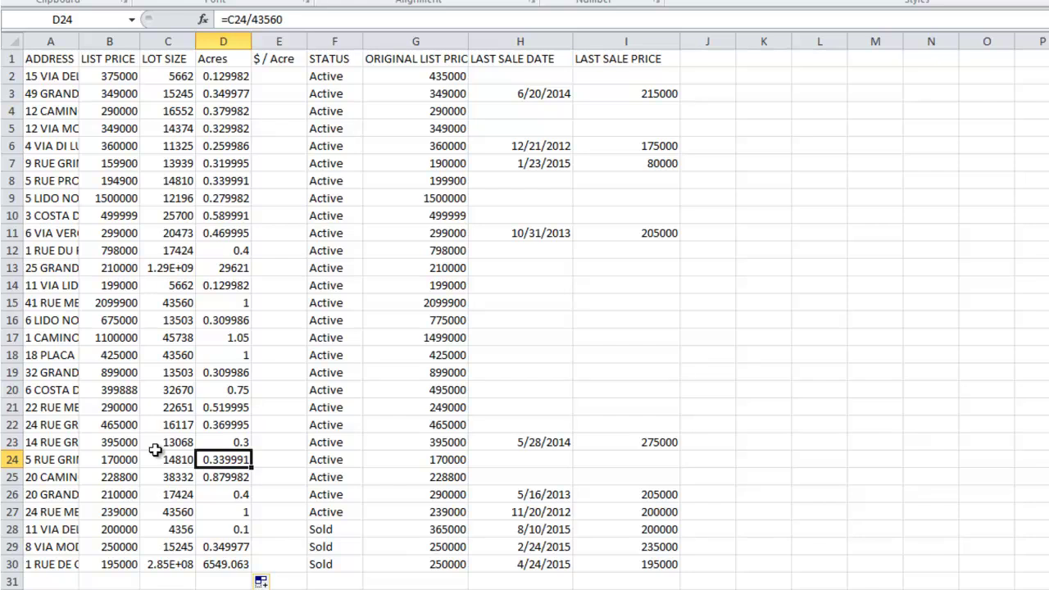
Calculate the first lot's price per acre in E2 with the formula =IF(I2="",B2/D2,I2/D2)
left_click(266, 480)
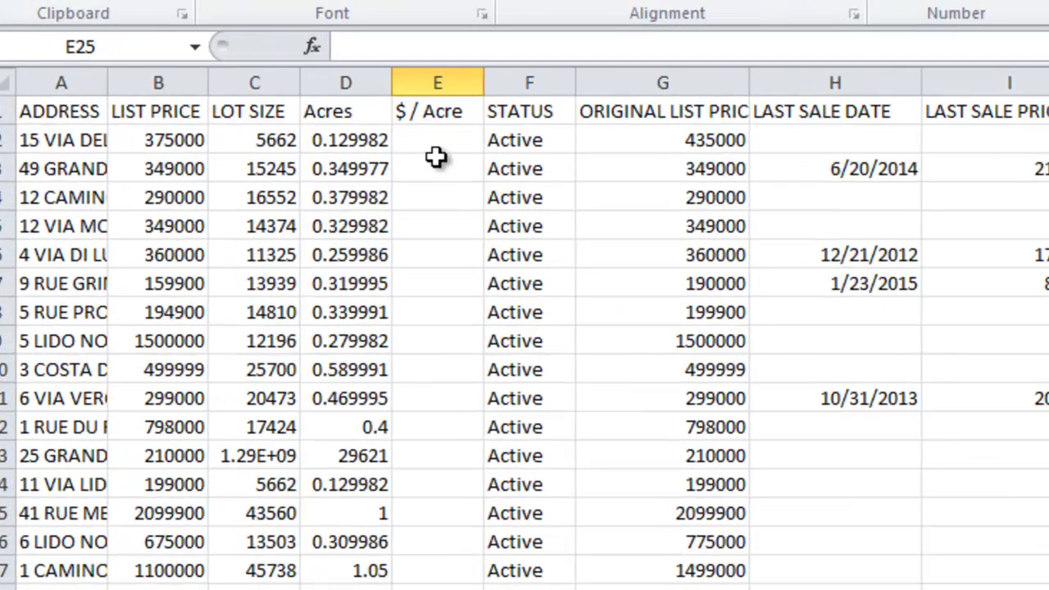
left_click(284, 80)
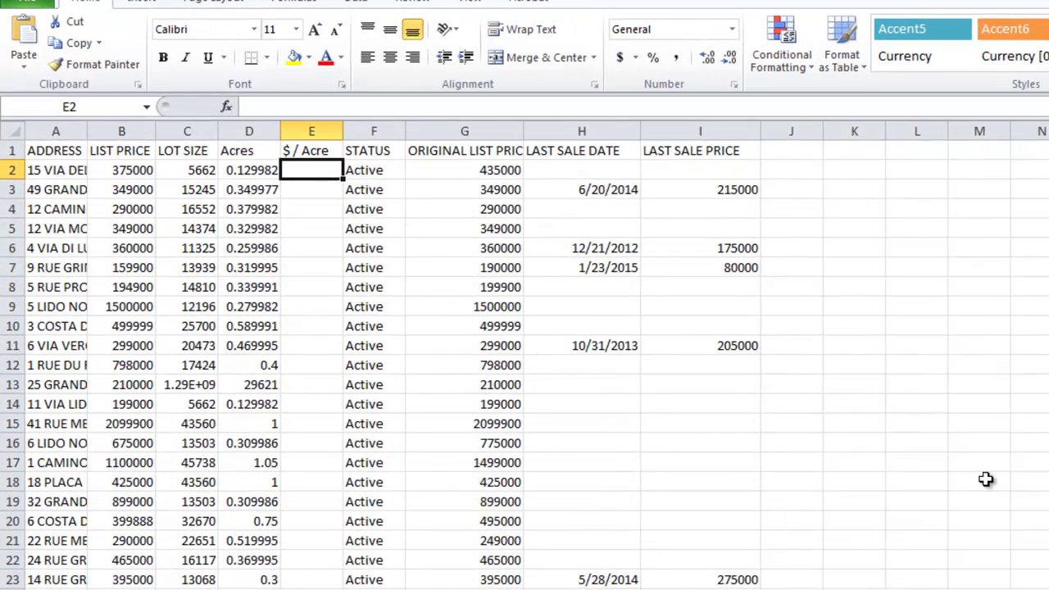
type("=IF(I2=\"\",B2/D2,I2/D2)")
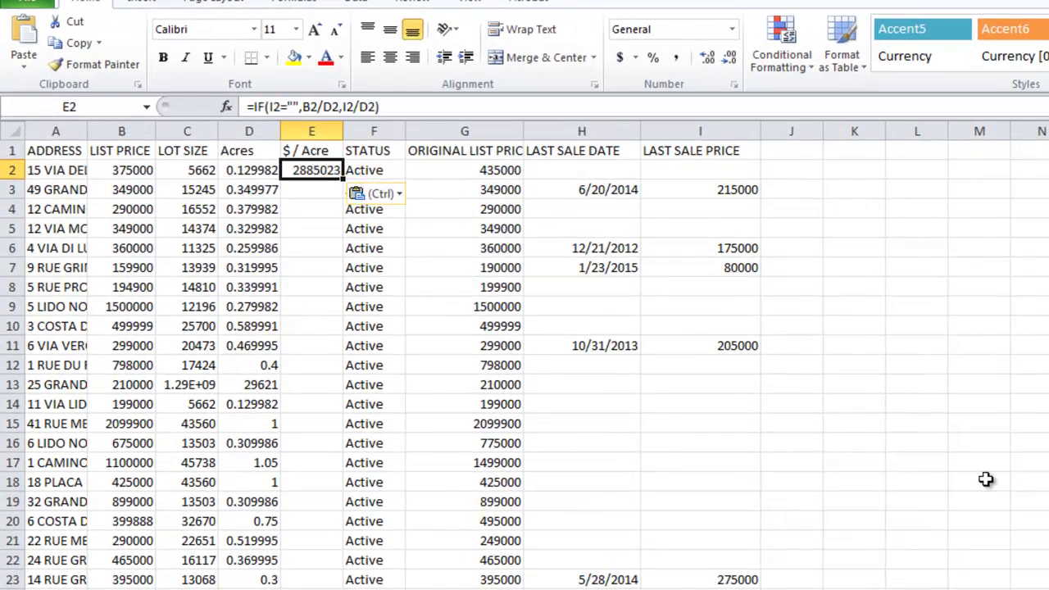
Examine the last sale price, list price and acreage cells that the price-per-acre formula in E2 draws on
left_click(726, 170)
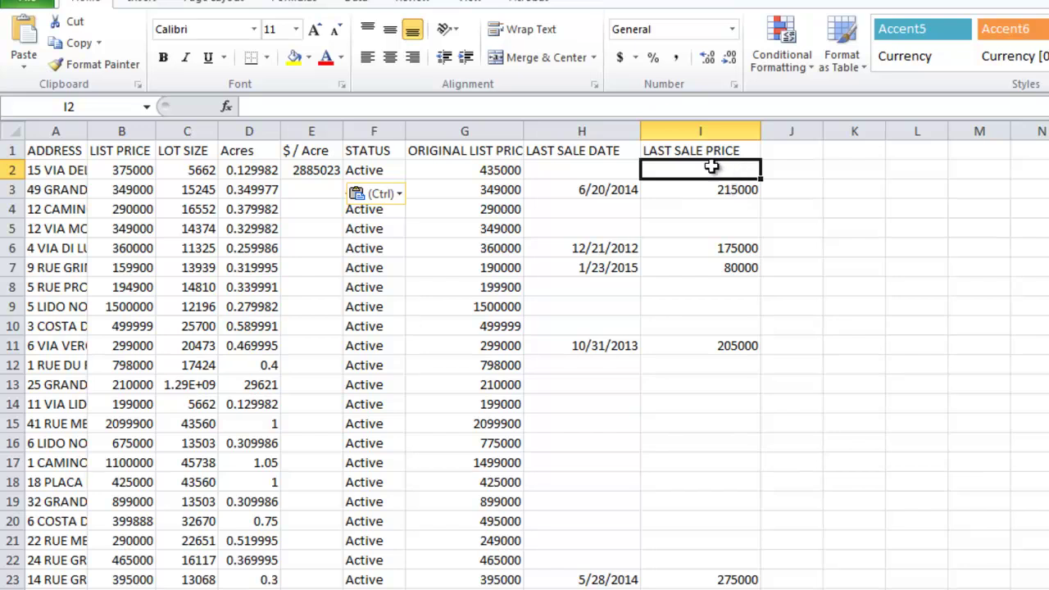
left_click(264, 169)
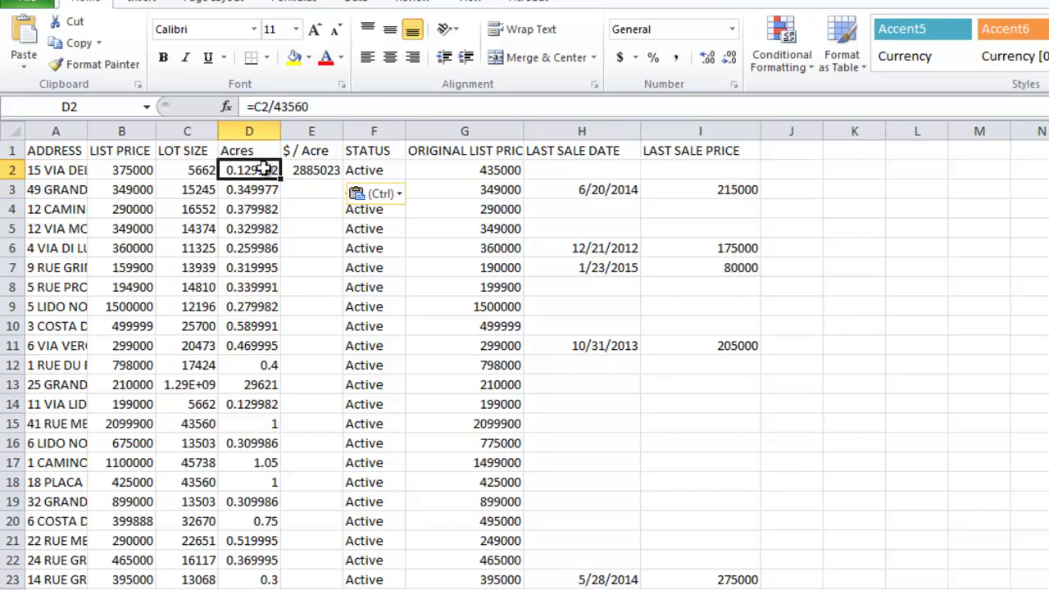
left_click(311, 170)
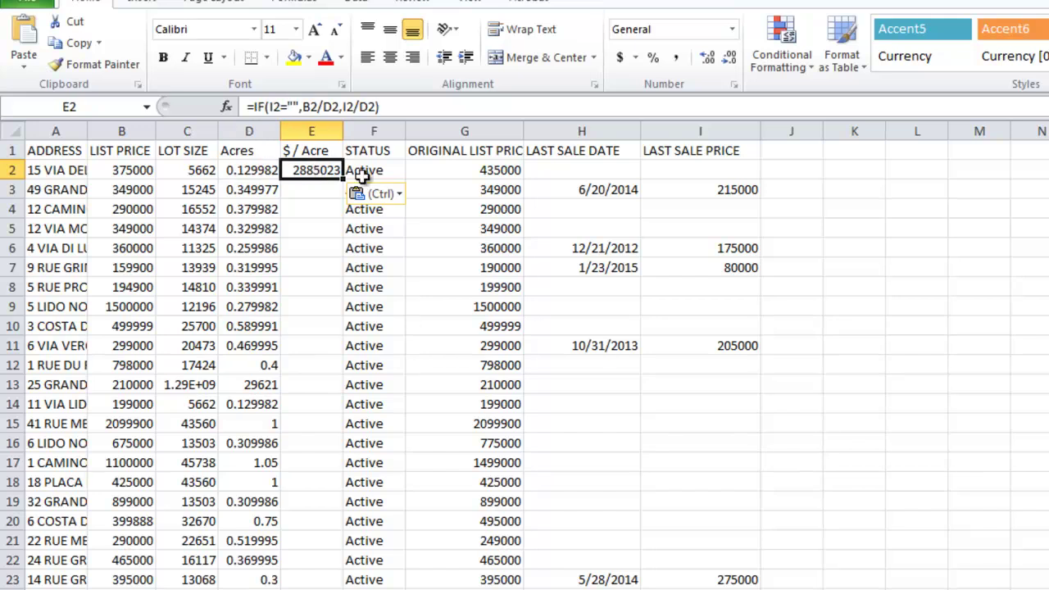
left_click(697, 169)
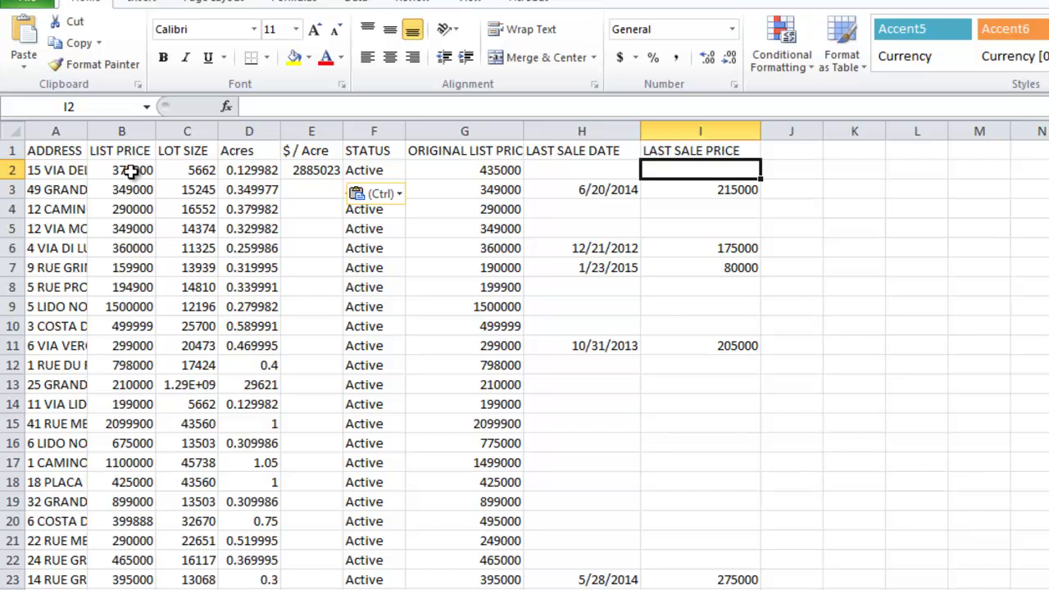
left_click(131, 170)
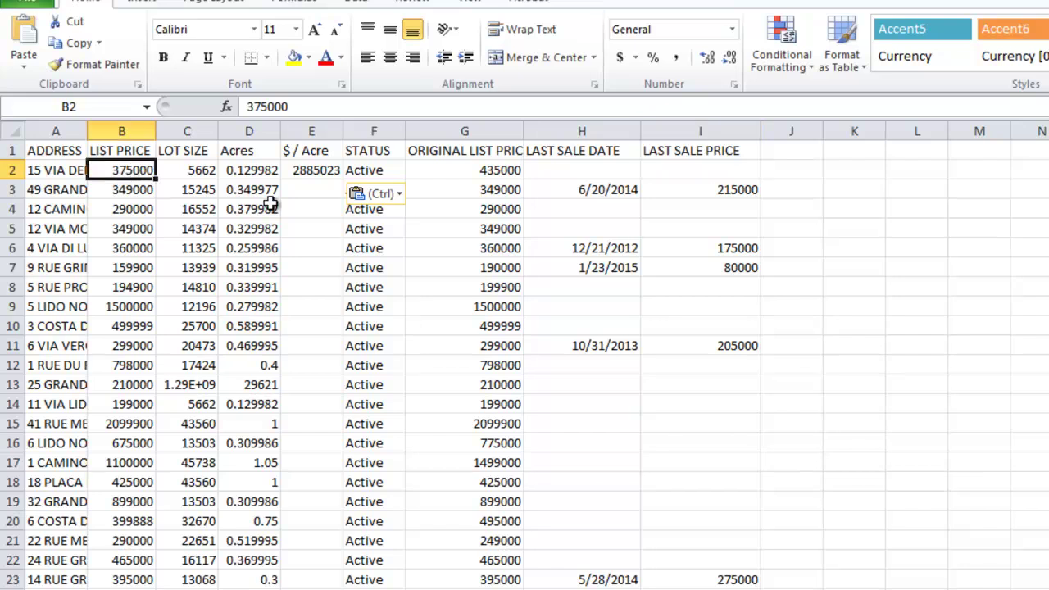
left_click(718, 190)
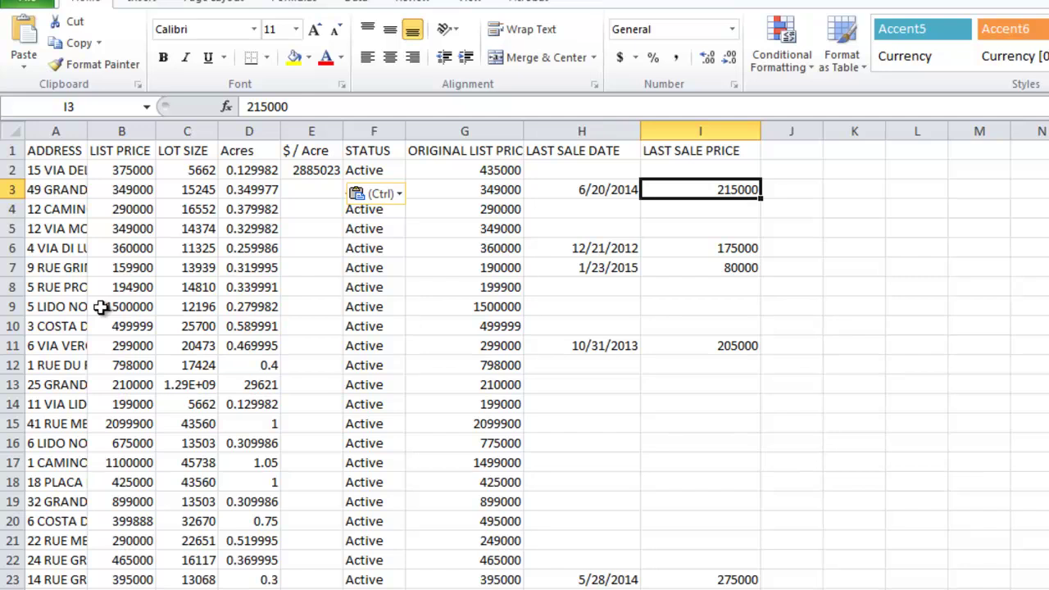
Fill the price-per-acre formula from E2 down to E30
left_click(328, 170)
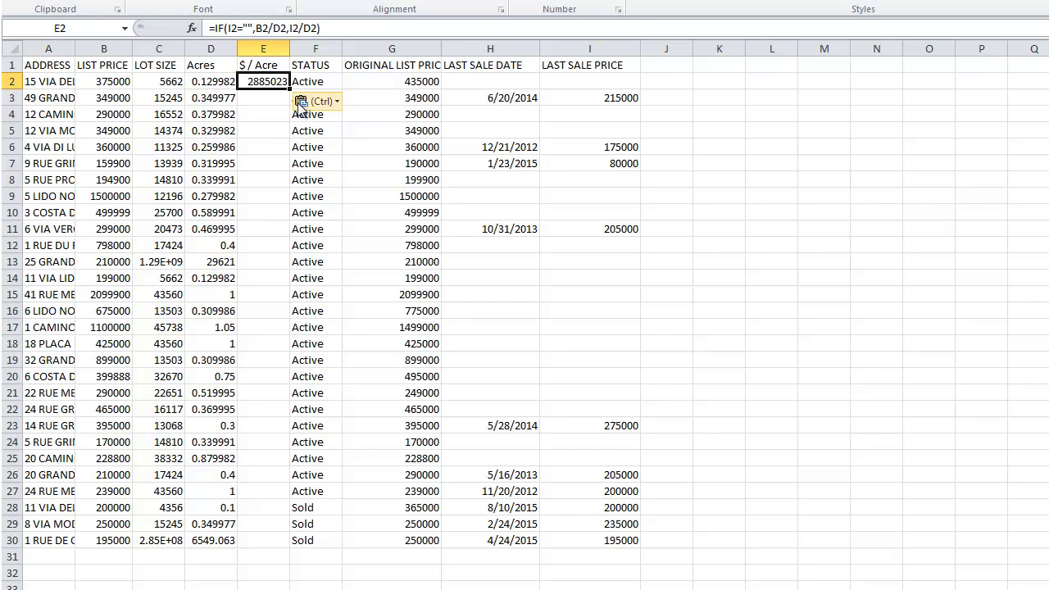
left_click_drag(290, 88, 278, 548)
left_click(285, 558)
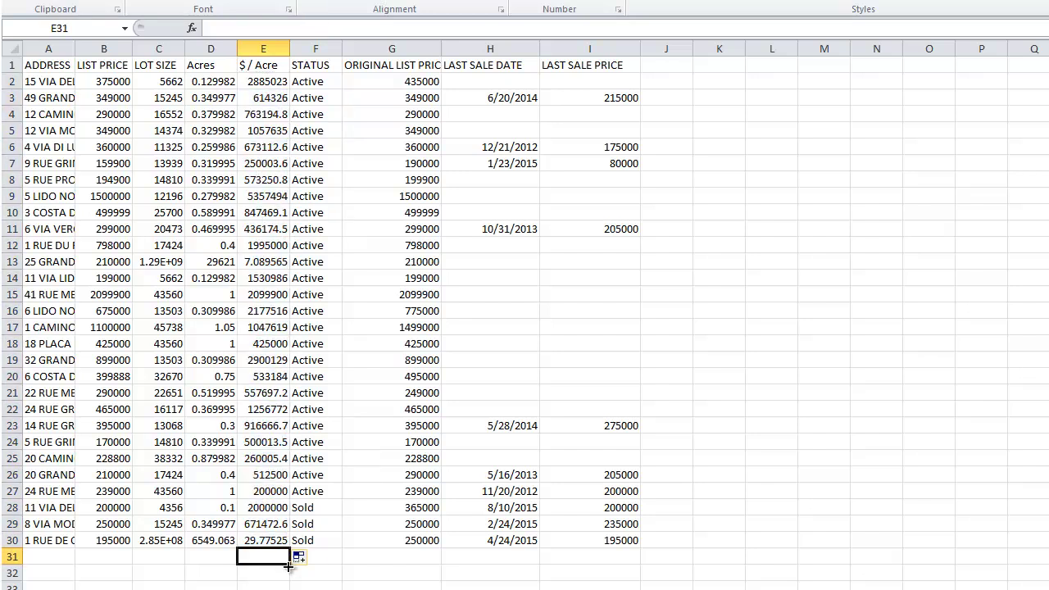
Format the $ / Acre column with the dollar accounting format and fit its width to the contents
left_click(269, 47)
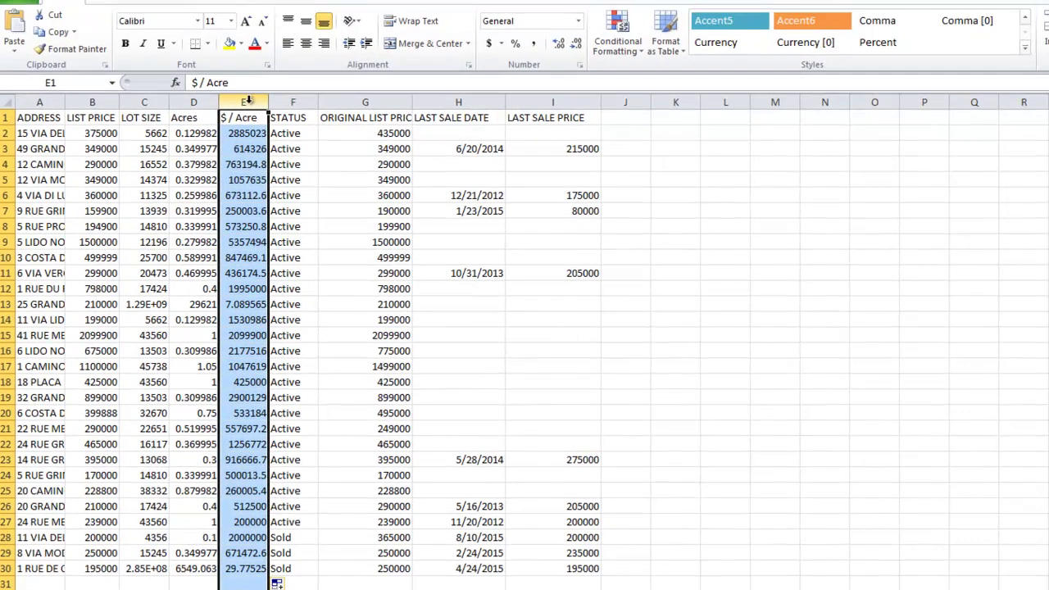
left_click(489, 42)
double_click(276, 101)
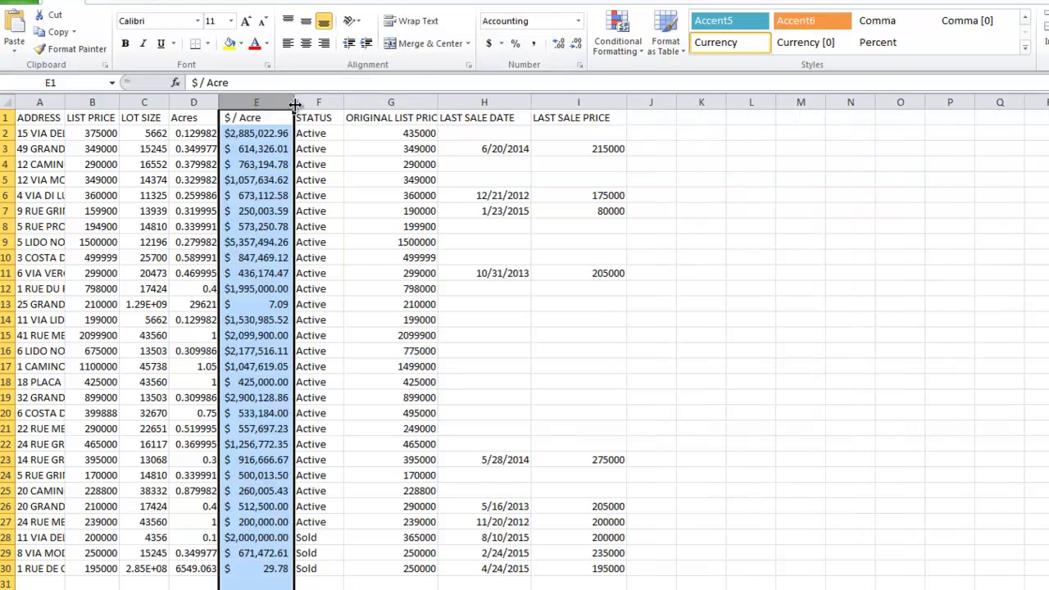
left_click(283, 589)
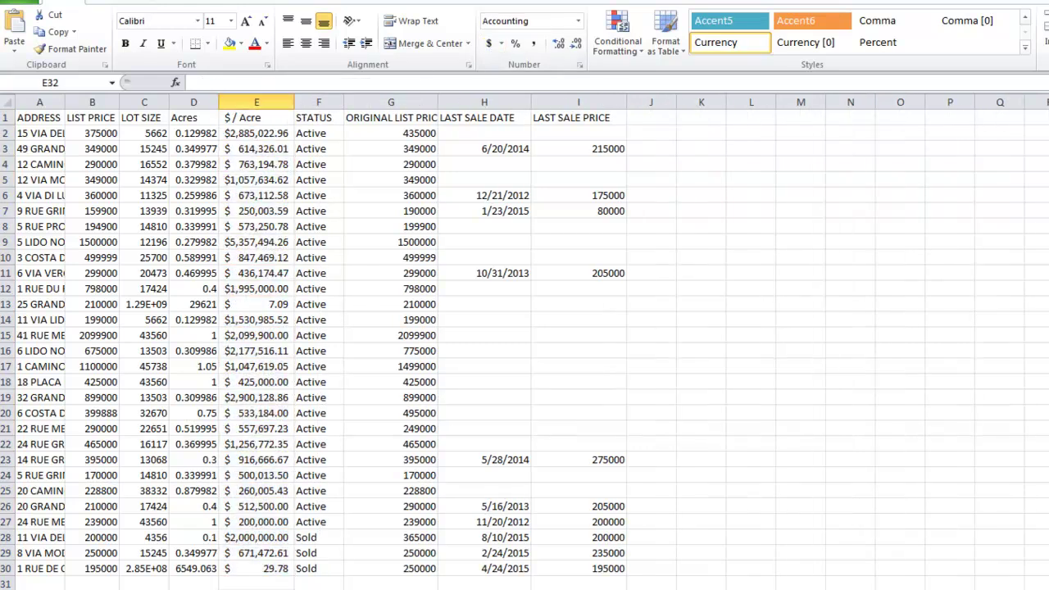
left_click(285, 581)
Remove both decimal places from the dollar values in the $ / Acre column
left_click(256, 102)
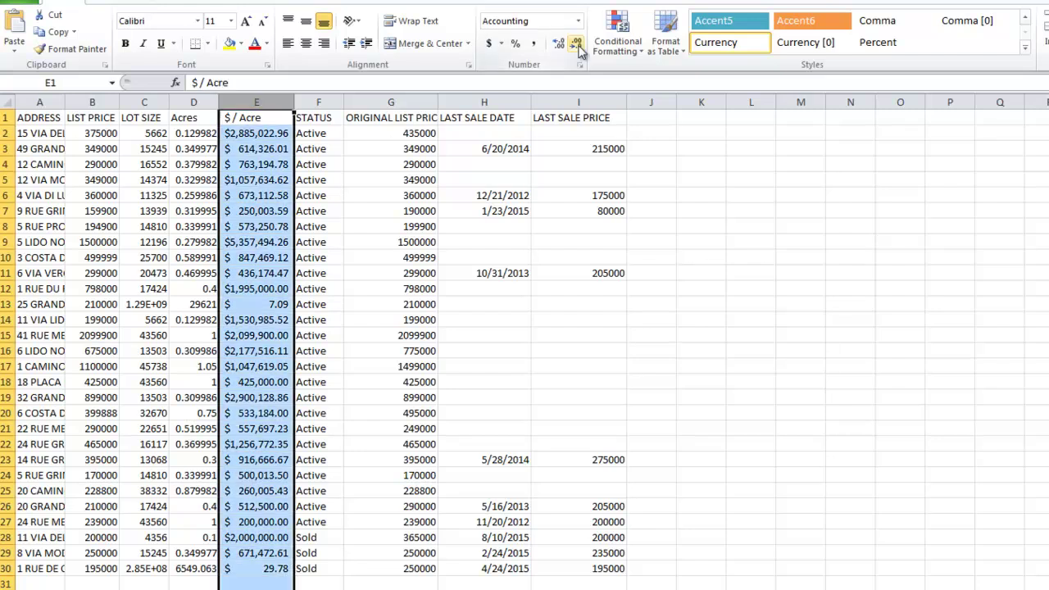
left_click(577, 43)
left_click(578, 45)
left_click(263, 581)
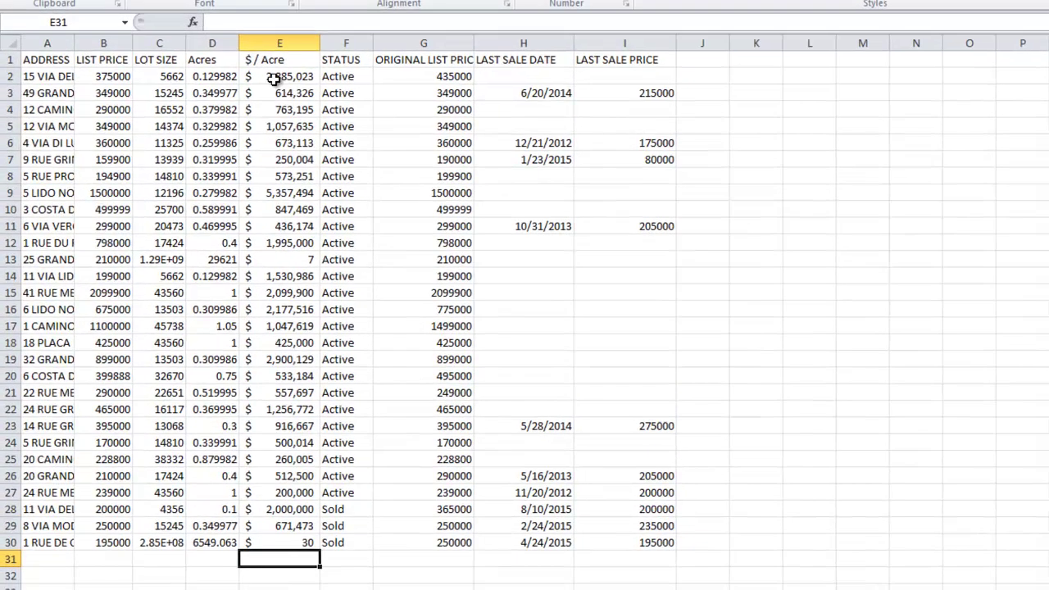
Review the price-per-acre values in E2:E30 and inspect the formula behind the value in E13
left_click_drag(250, 133, 276, 539)
left_click(276, 557)
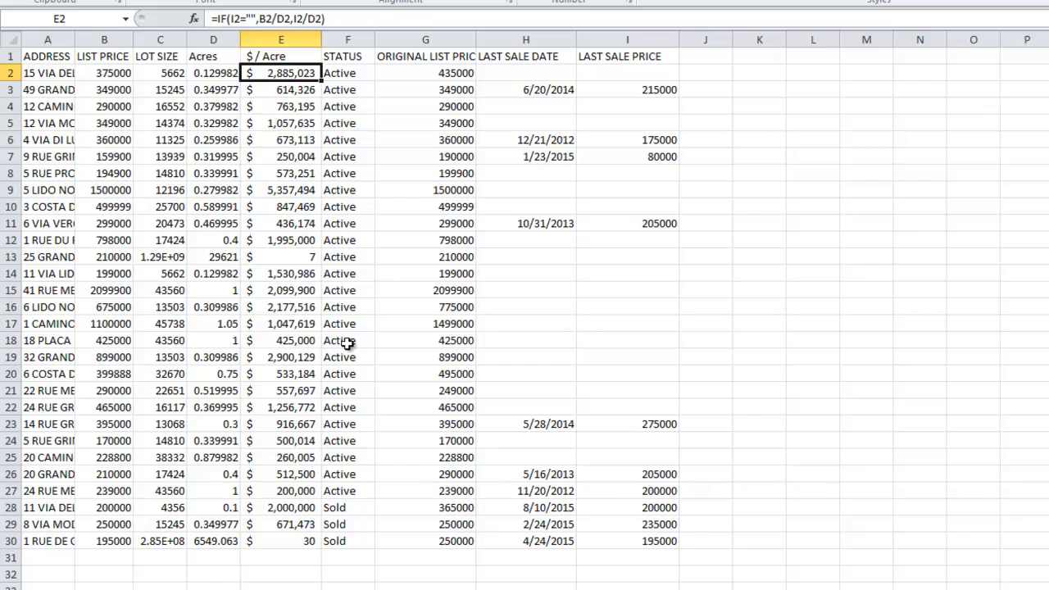
left_click(308, 261)
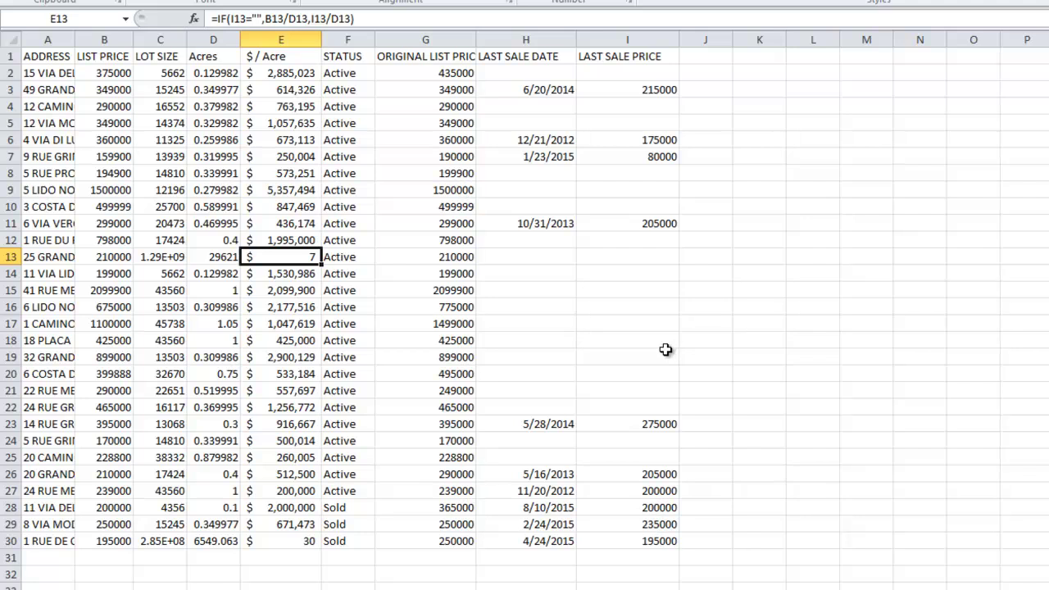
Average the price per acre of all lots in E31 with the formula =AVERAGE(E2:E30)
left_click(314, 559)
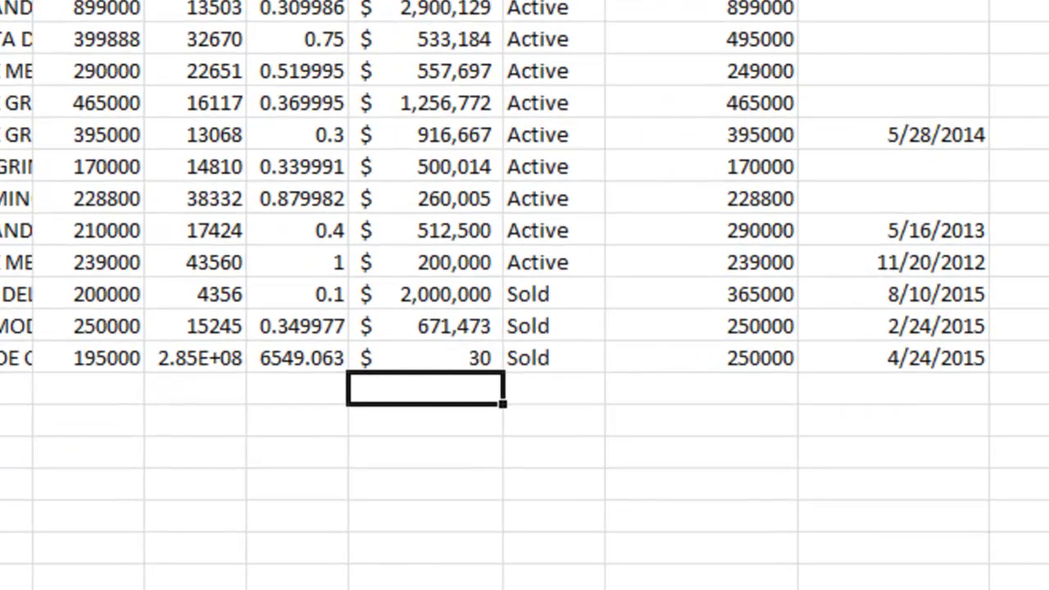
type("=")
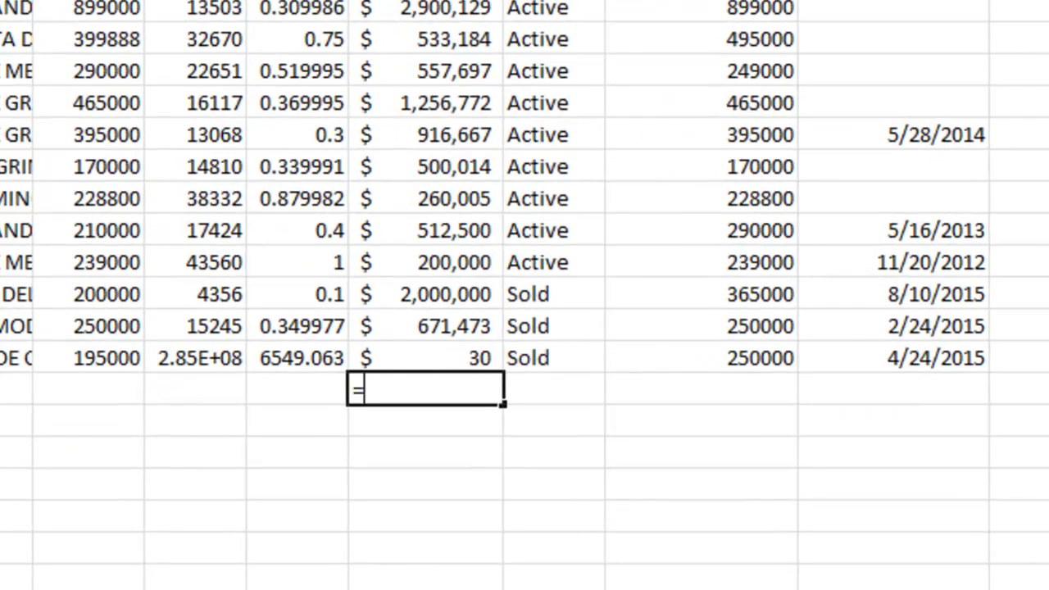
type("AVERAGE")
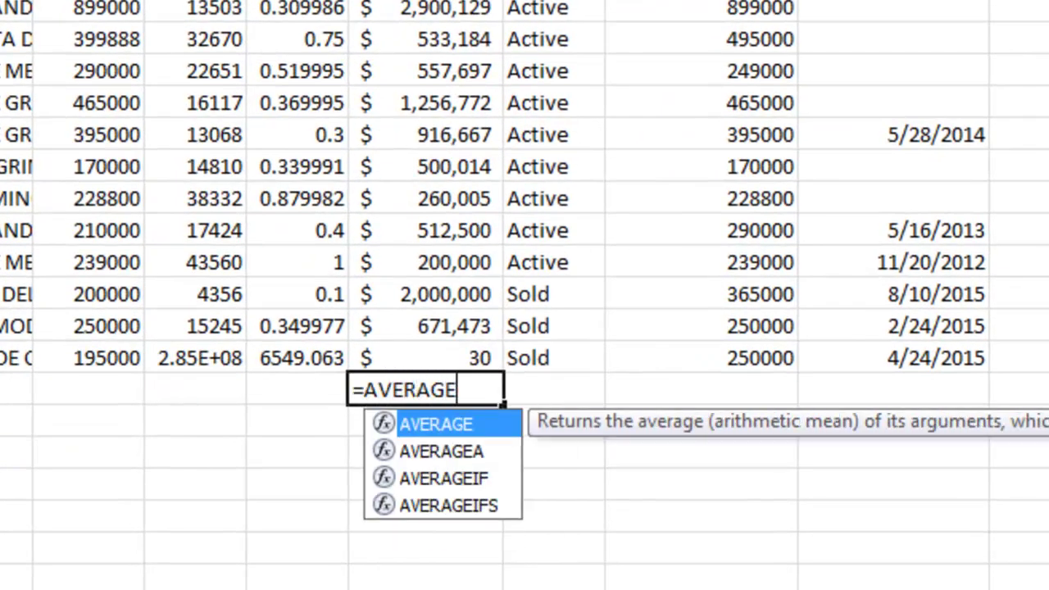
type("(")
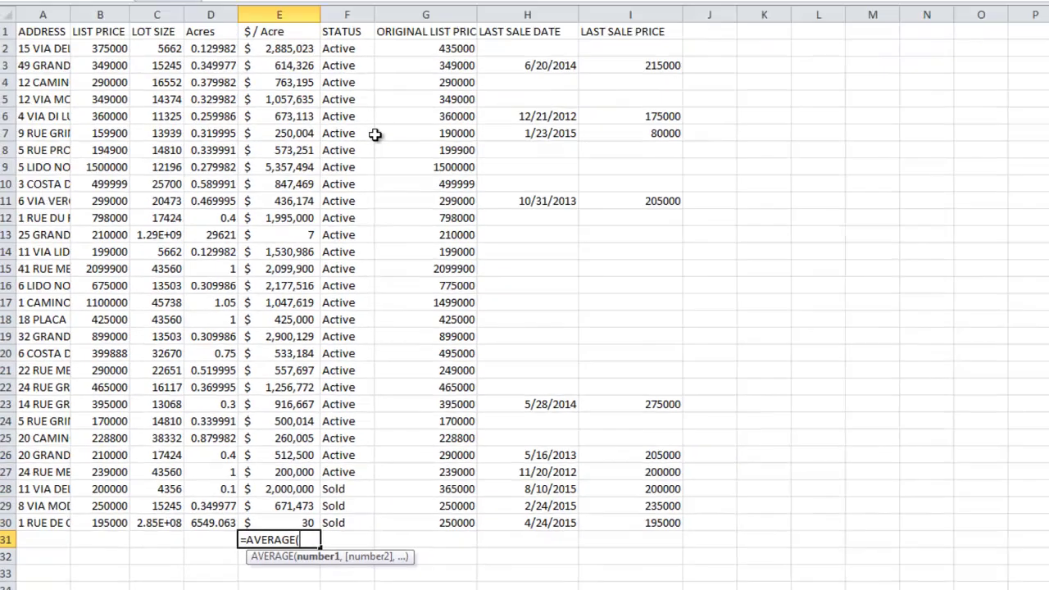
left_click_drag(283, 49, 279, 521)
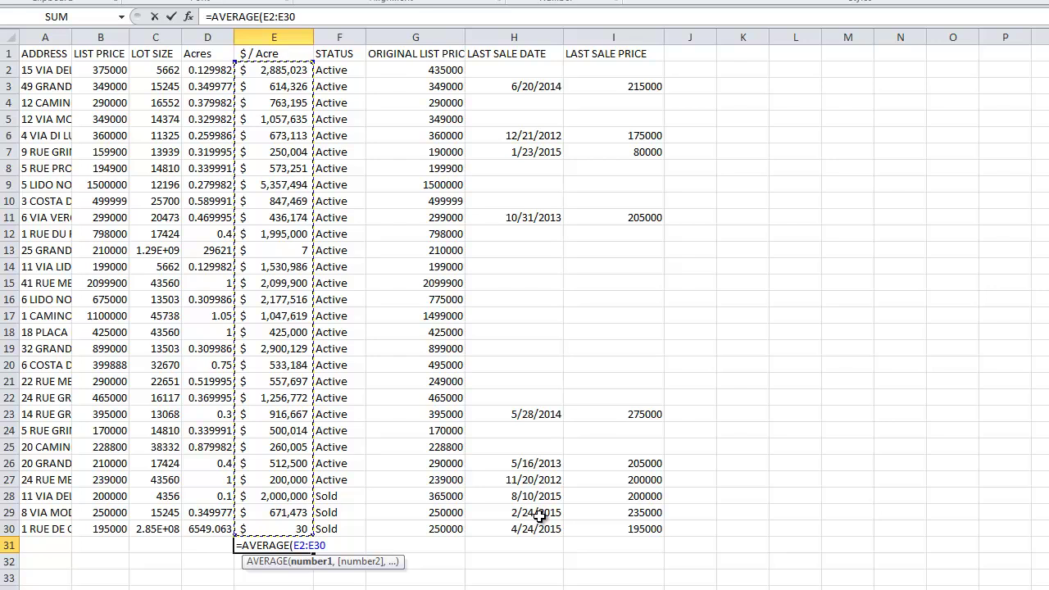
type(")")
key("Return")
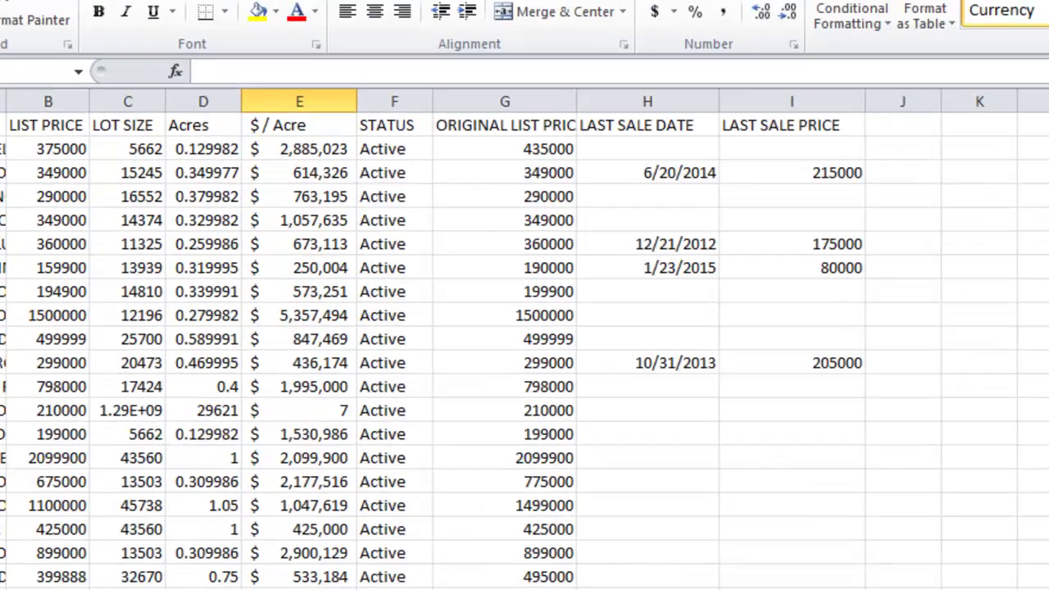
key("Up")
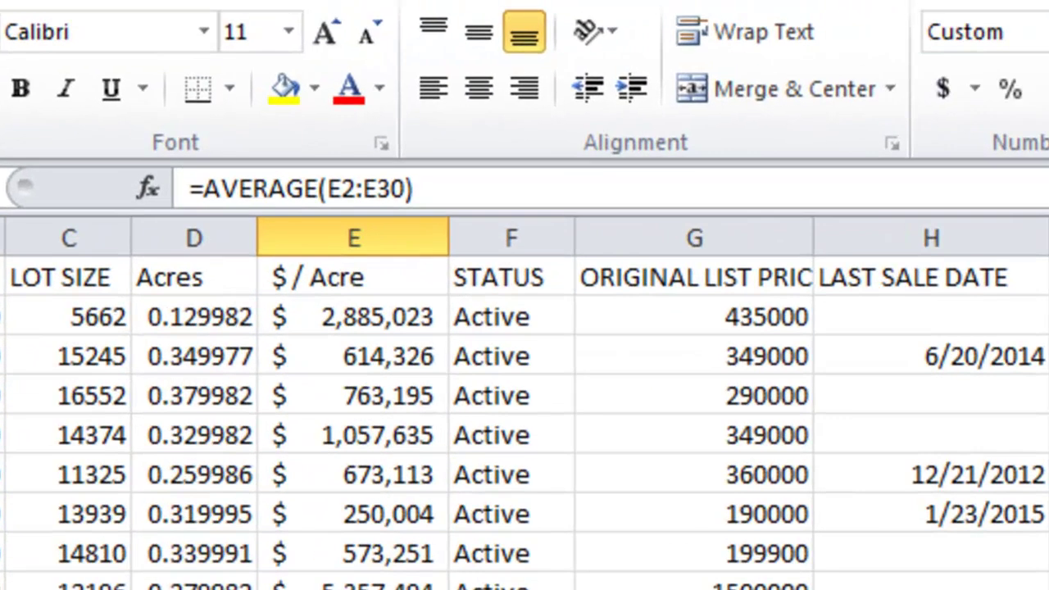